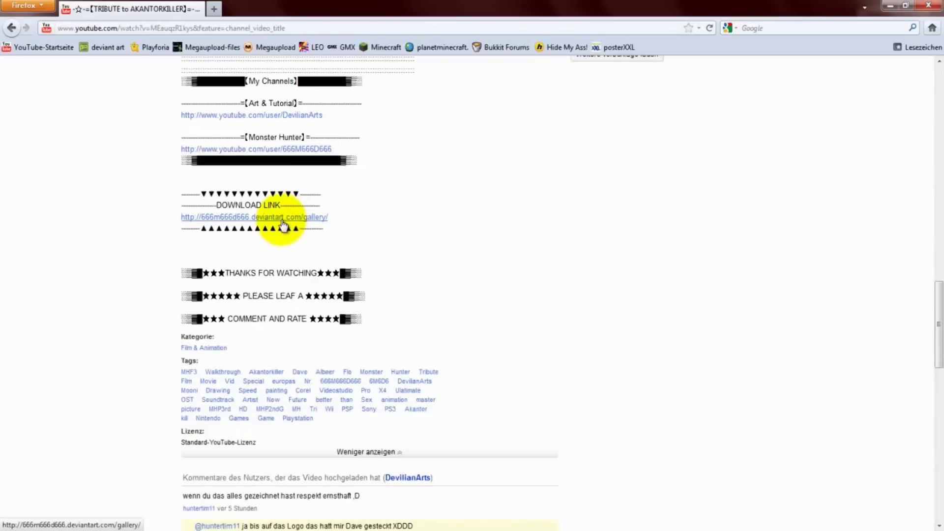
# Step: Open the deviantART gallery from the video description's download link and view the Akantorkiller by DevilianArts image page
pyautogui.click(269, 223)
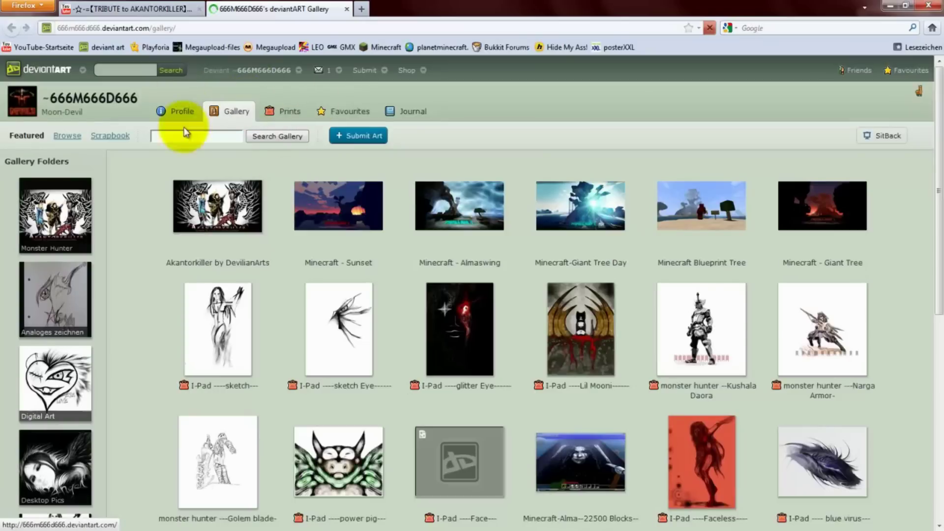
pyautogui.click(211, 203)
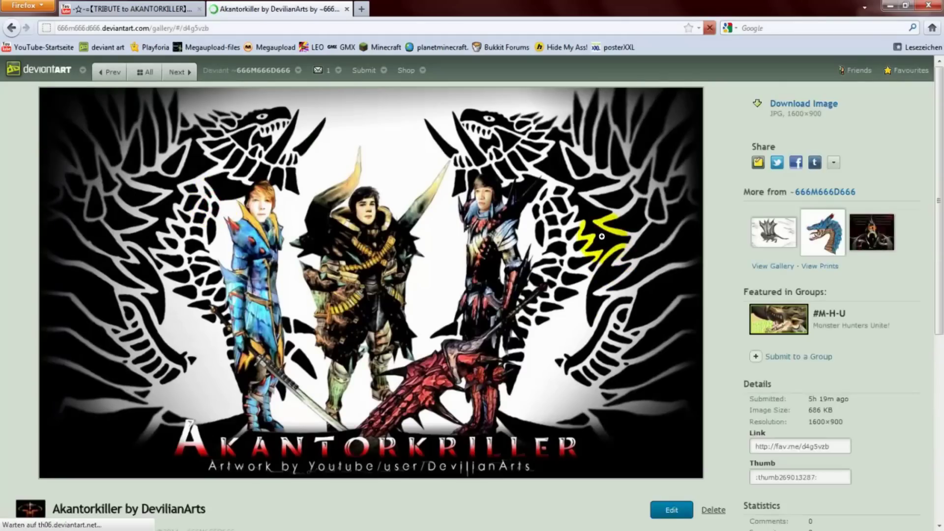
pyautogui.scroll(-5, 255, 270)
pyautogui.scroll(3, 255, 270)
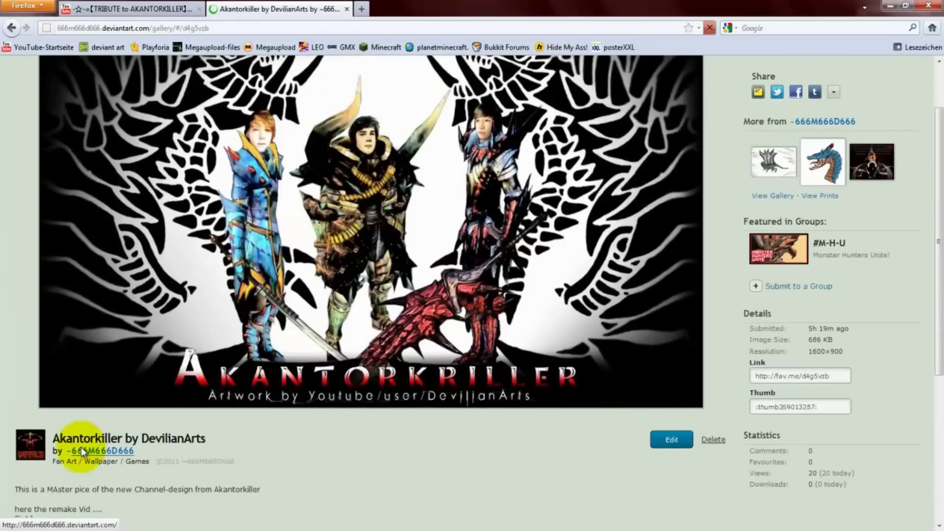
pyautogui.scroll(3, 639, 131)
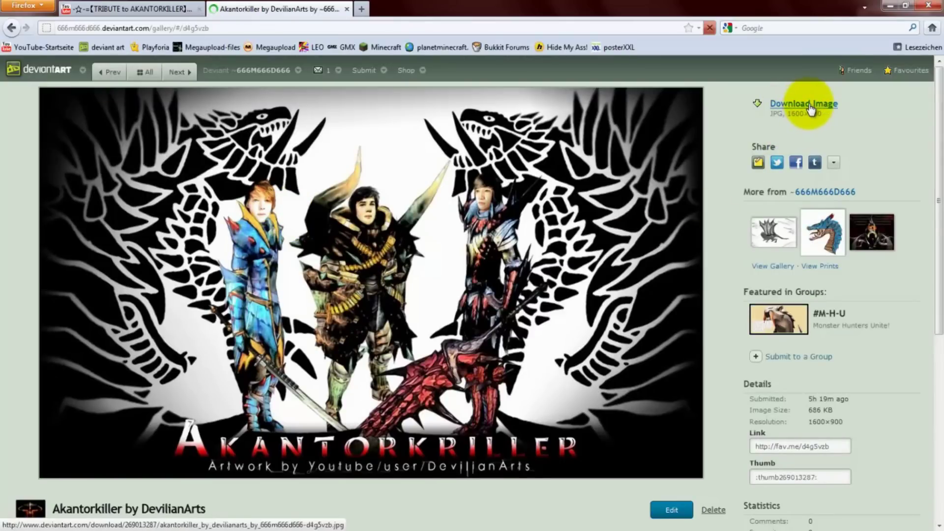
# Step: Return to the gallery, view the Monster Hunter folder, and browse the featured gallery's artworks
pyautogui.click(11, 28)
pyautogui.click(49, 222)
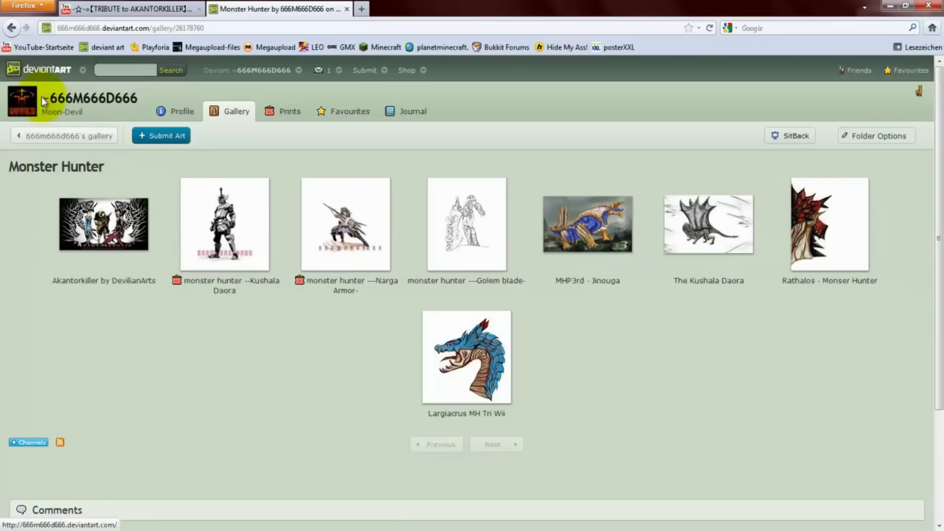
pyautogui.click(73, 136)
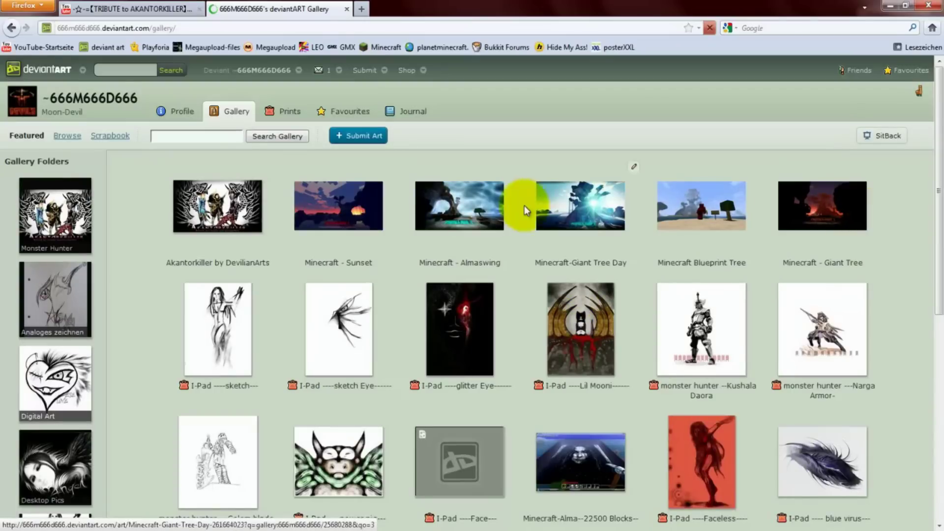
pyautogui.scroll(-3, 502, 364)
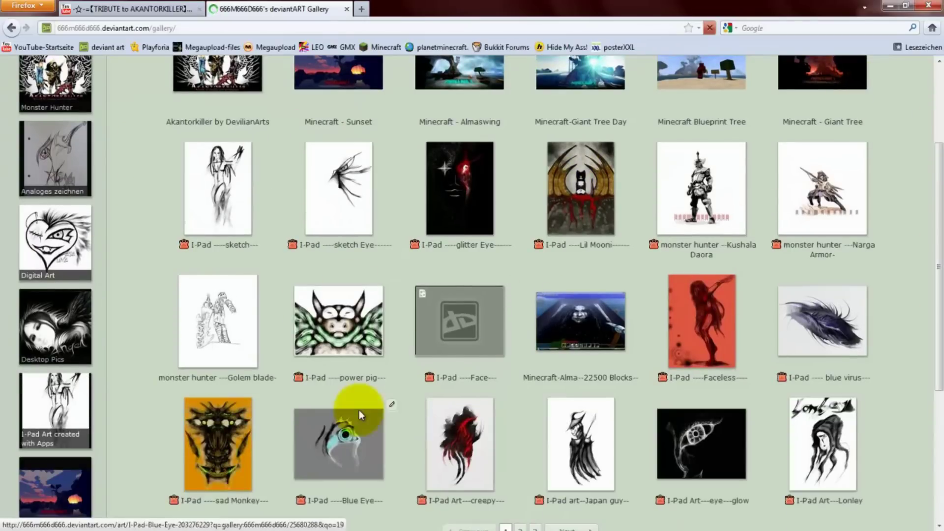
pyautogui.scroll(2, 623, 121)
pyautogui.scroll(2, 623, 120)
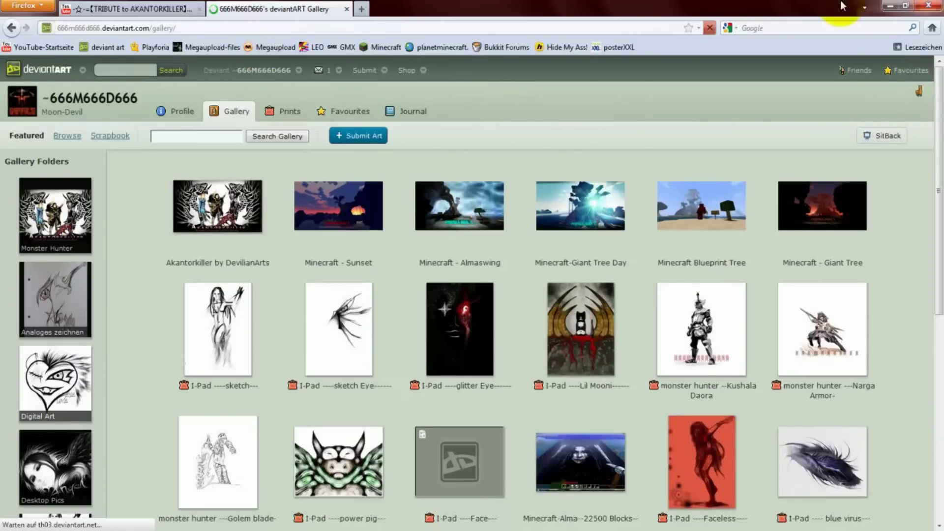
# Step: Minimize the browser, launch Corel VideoStudio Pro X4 from the desktop, and close the Corel Guide
pyautogui.click(890, 5)
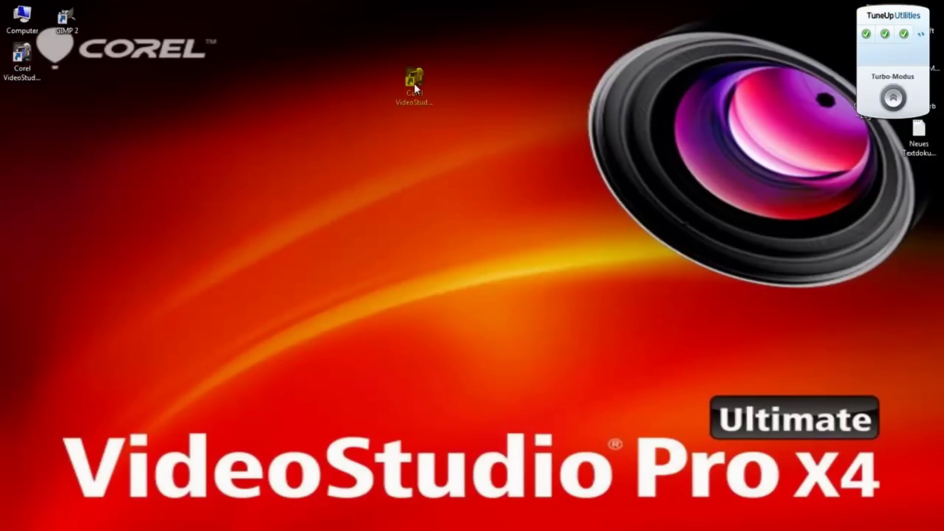
pyautogui.moveTo(415, 85); pyautogui.dragTo(415, 85)
pyautogui.click(563, 120)
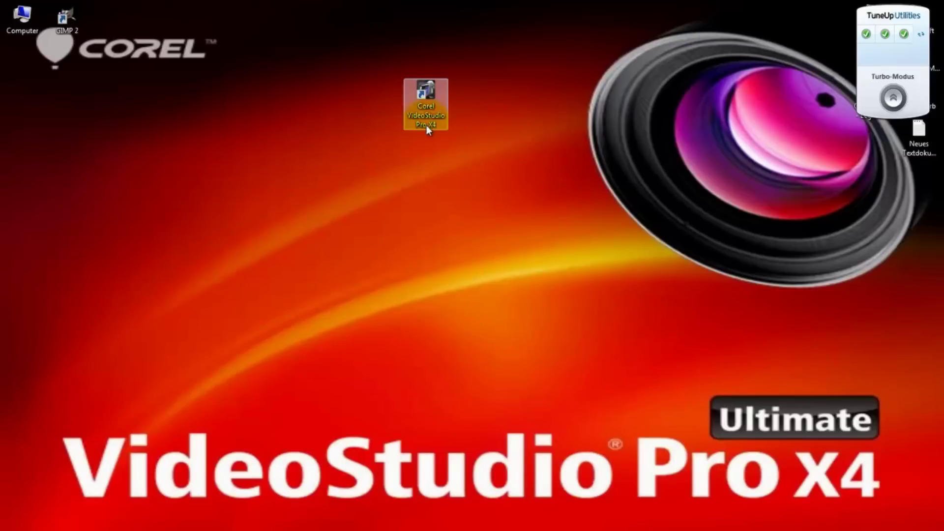
pyautogui.doubleClick(430, 101)
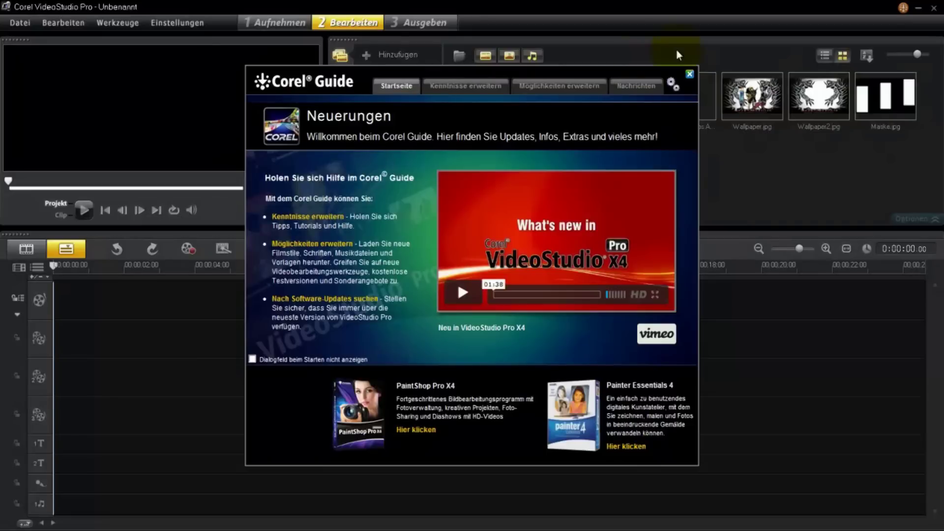
pyautogui.click(685, 73)
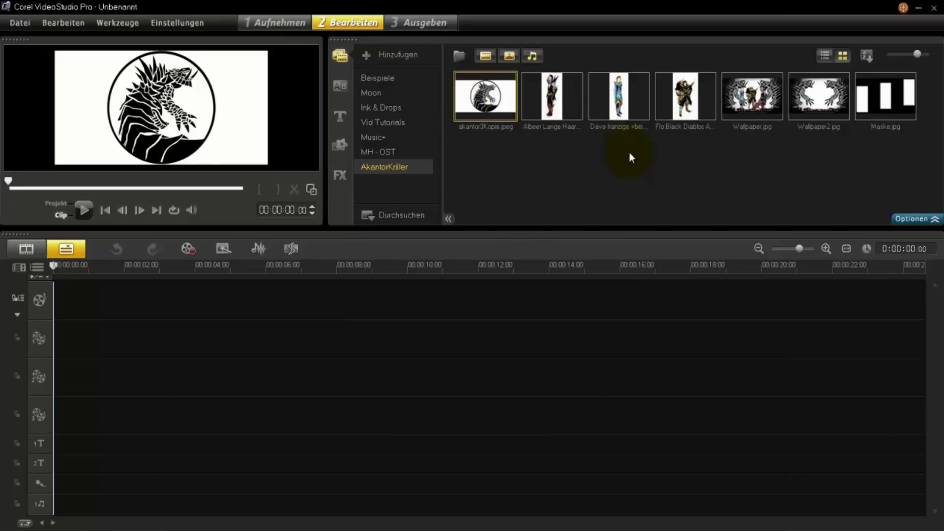
# Step: Enlarge the preview area above the timeline and preview the three armored character photos in the AkantorKriller library folder
pyautogui.click(552, 99)
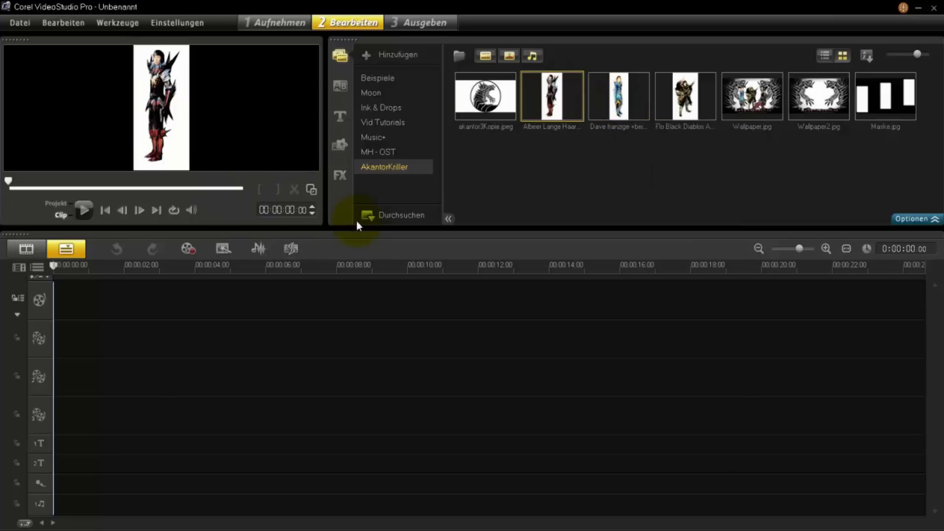
pyautogui.moveTo(351, 229); pyautogui.dragTo(351, 319)
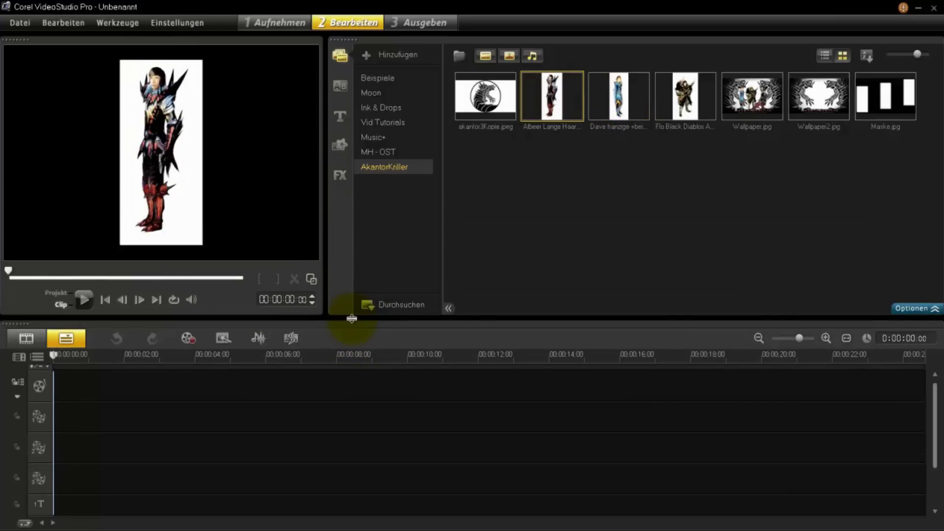
pyautogui.click(616, 115)
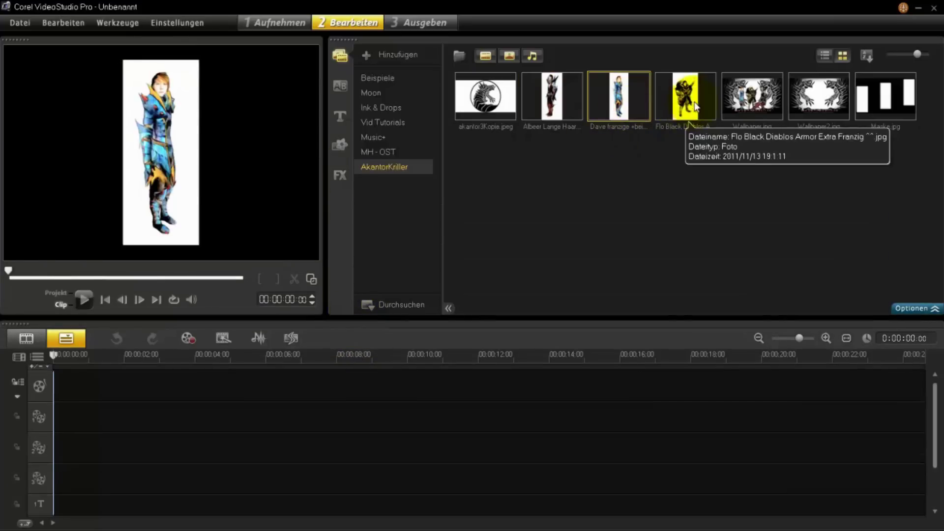
pyautogui.click(684, 101)
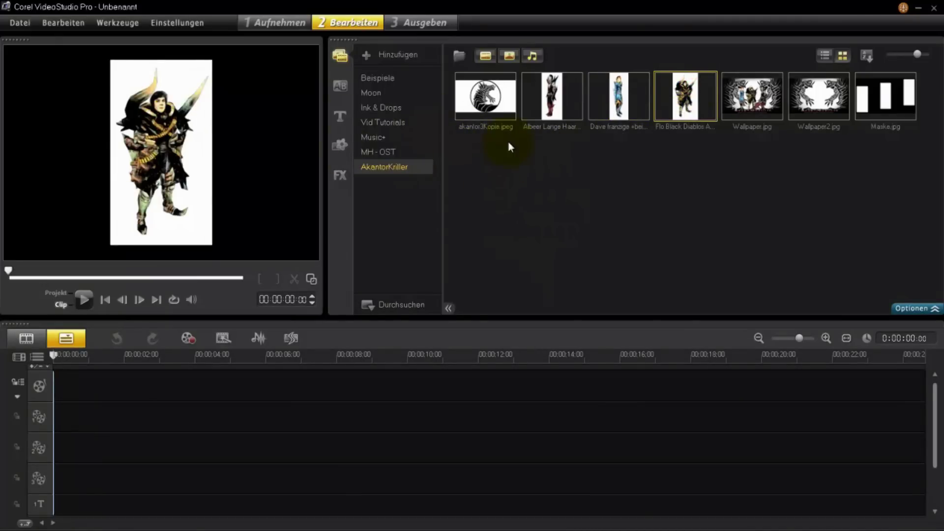
# Step: Compare the three armored character photos once more and preview Wallpaper.jpg
pyautogui.click(619, 100)
pyautogui.click(560, 95)
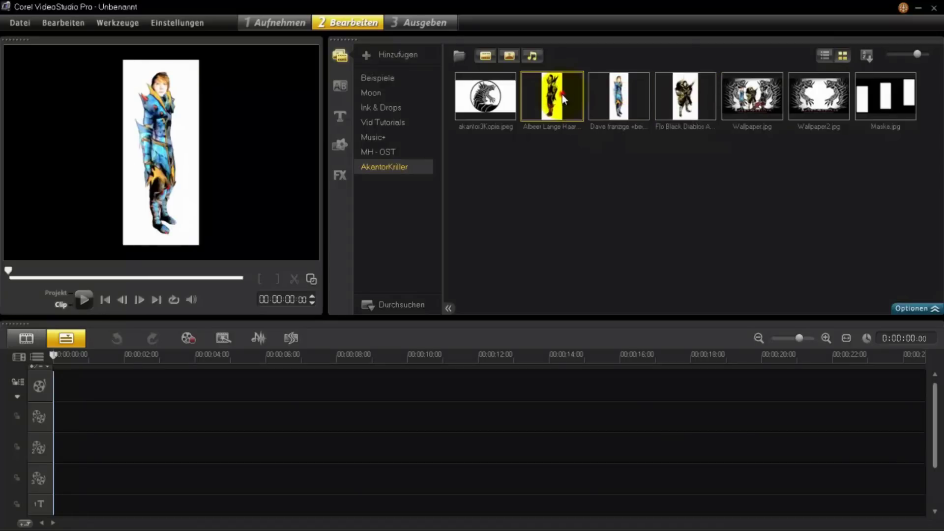
pyautogui.click(607, 88)
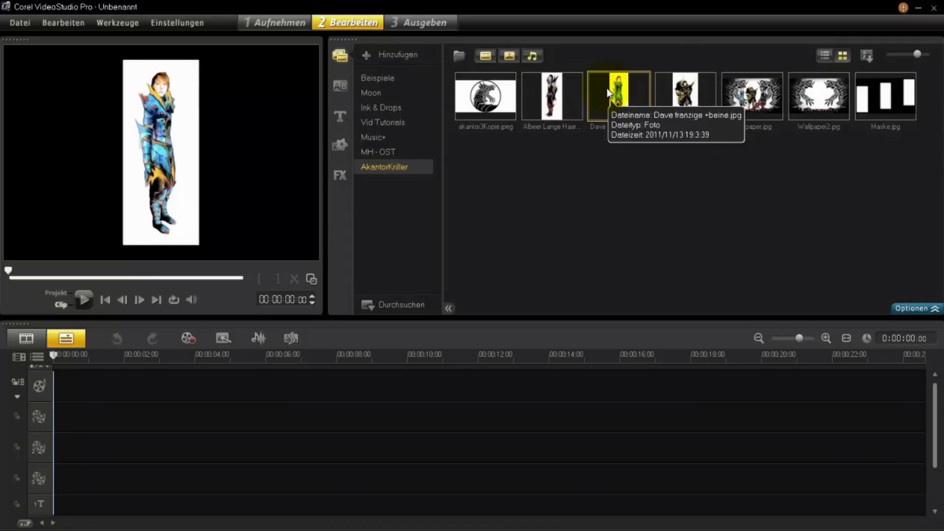
pyautogui.click(693, 101)
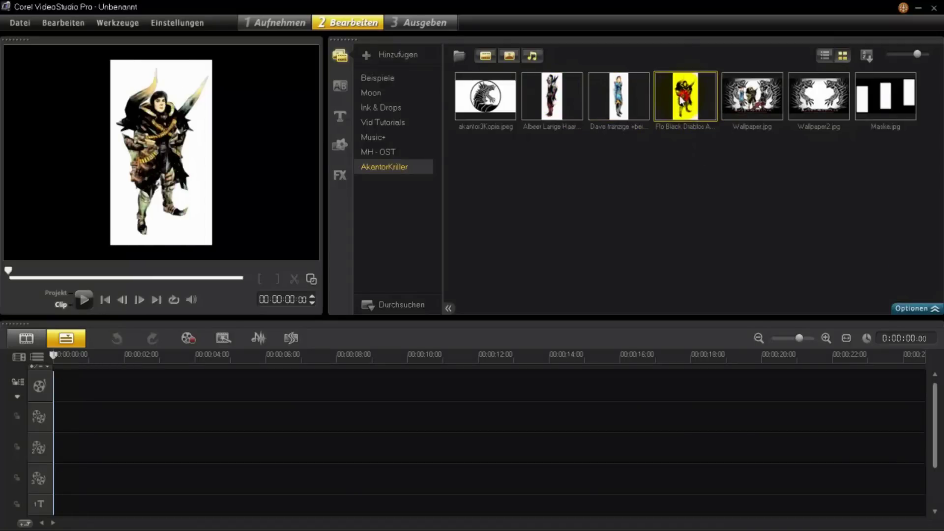
pyautogui.click(558, 112)
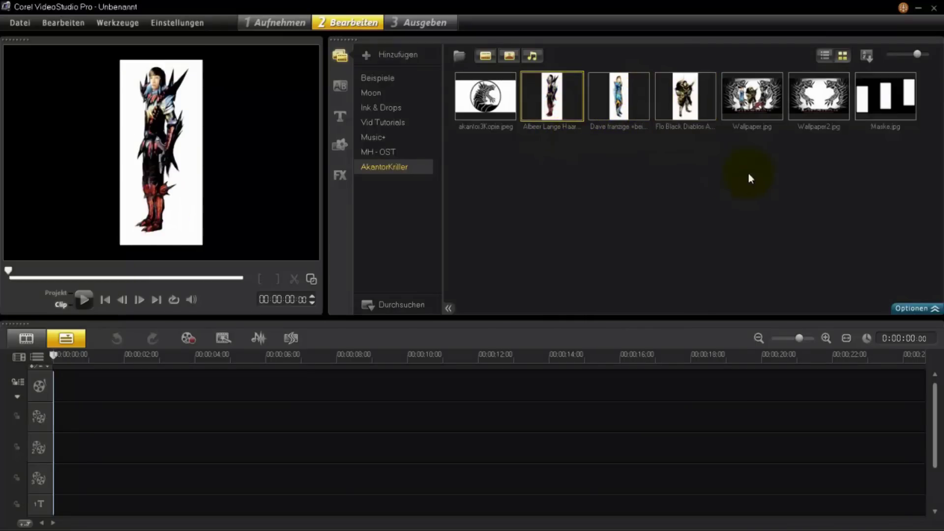
pyautogui.click(753, 103)
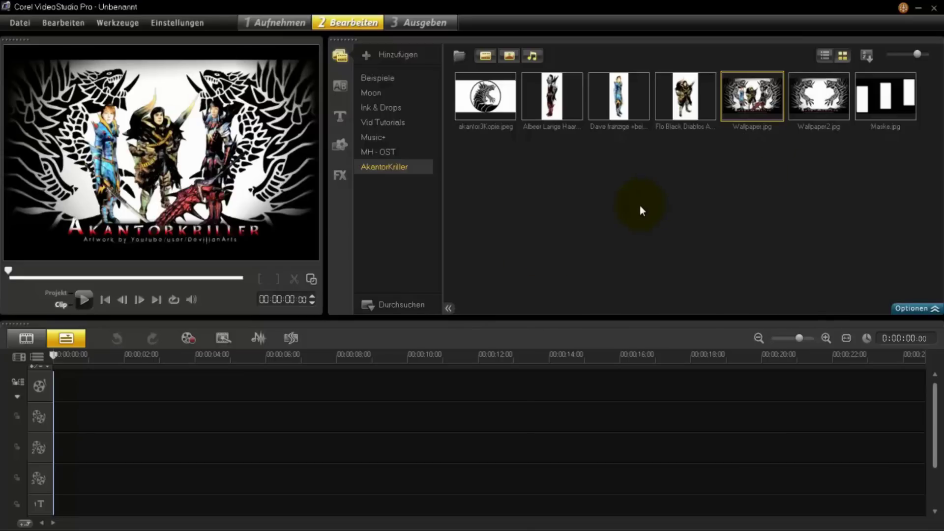
# Step: Open the recent project Akantorkiller Epic Bild in Bild and scrub its preview to about 00:00:14:18
pyautogui.click(10, 28)
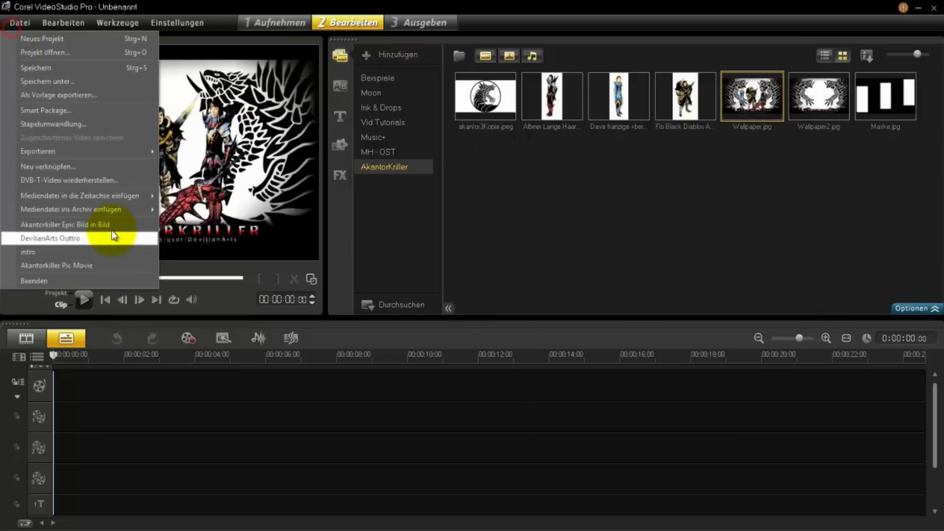
pyautogui.click(127, 224)
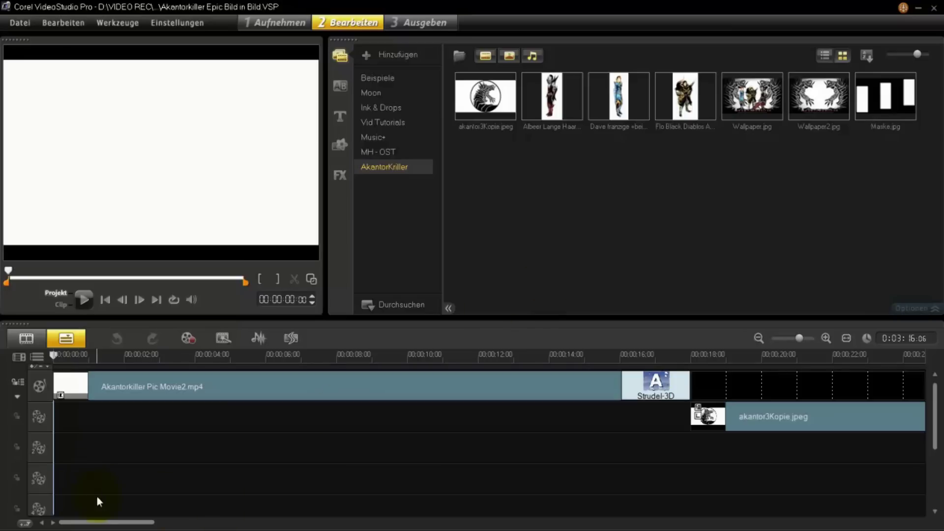
pyautogui.click(53, 295)
pyautogui.moveTo(10, 273); pyautogui.dragTo(25, 271)
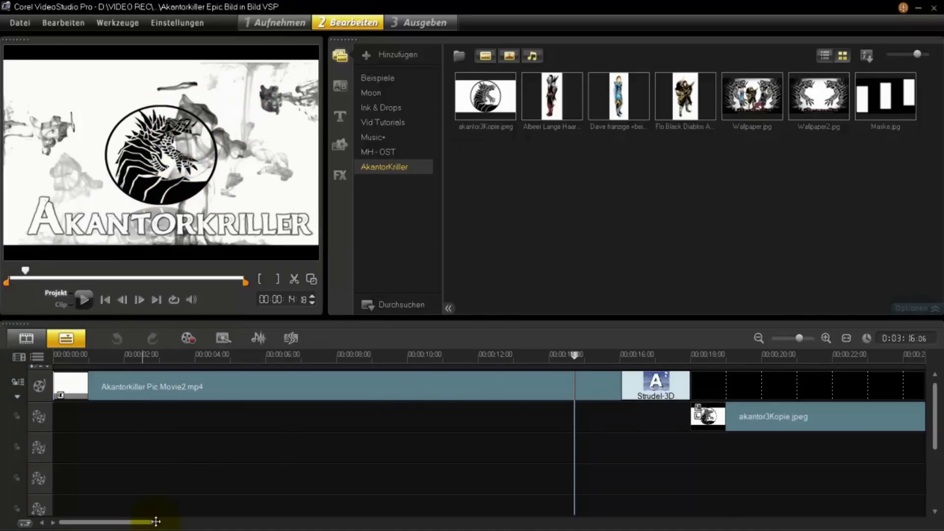
# Step: Select the first akantor3Kopie.jpeg overlay clip, scrub it to about 00:00:05:12, and show its attribute options
pyautogui.moveTo(151, 522); pyautogui.dragTo(200, 524)
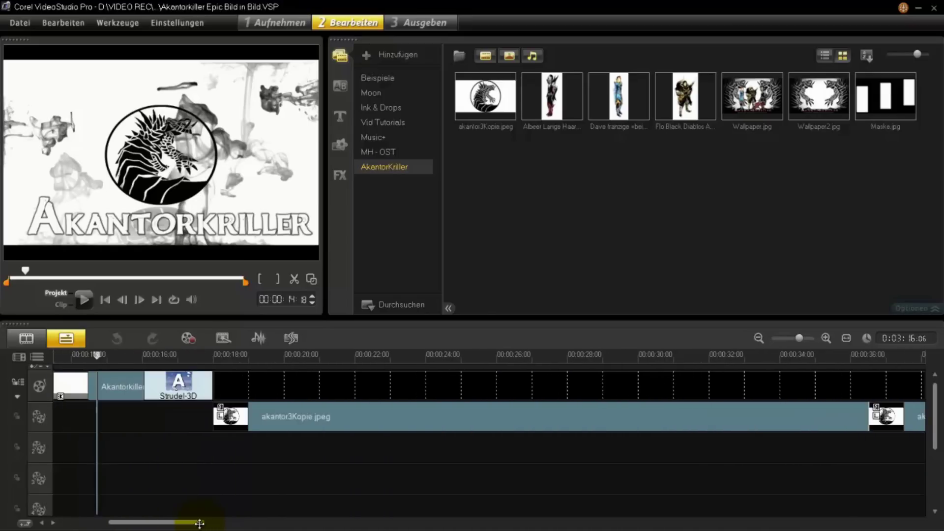
pyautogui.click(273, 417)
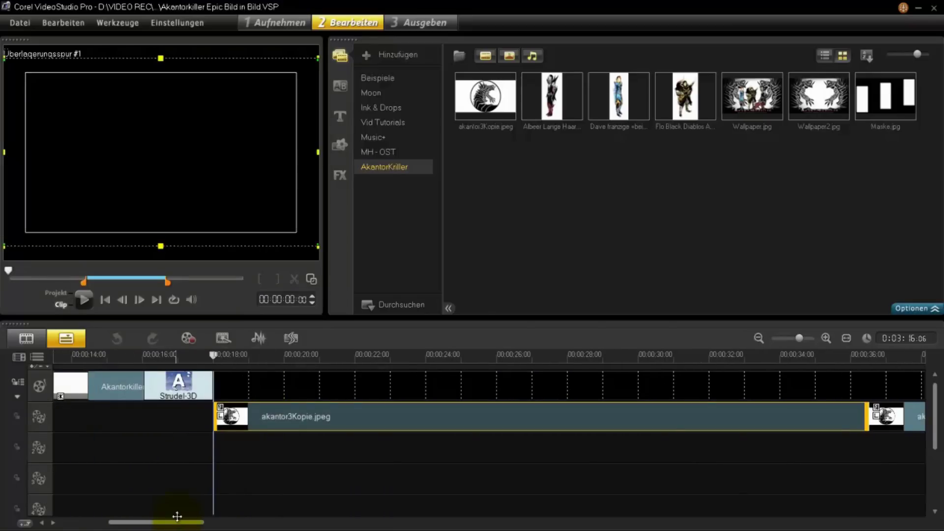
pyautogui.moveTo(11, 274); pyautogui.dragTo(78, 273)
pyautogui.click(905, 317)
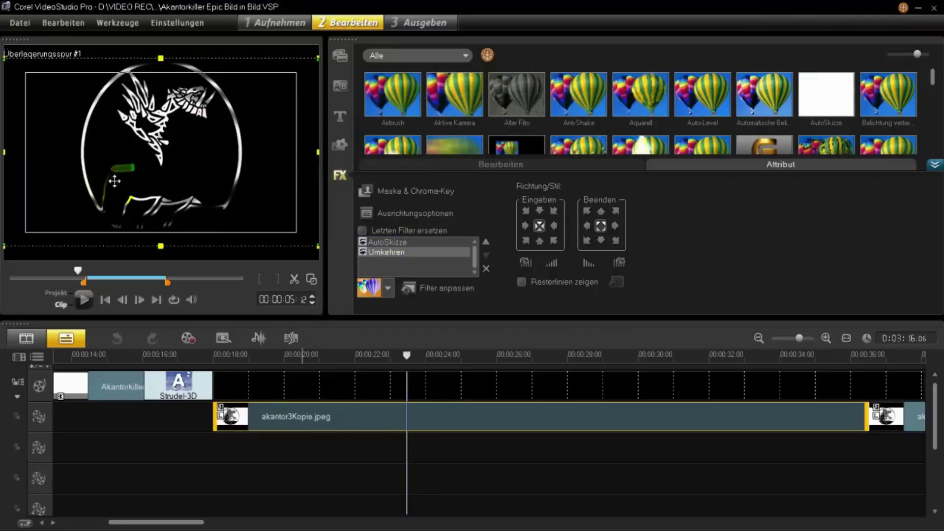
# Step: Open the customization settings of the clip's AutoSkizze filter and preview the drawing animation to about 00:00:12:05
pyautogui.click(400, 244)
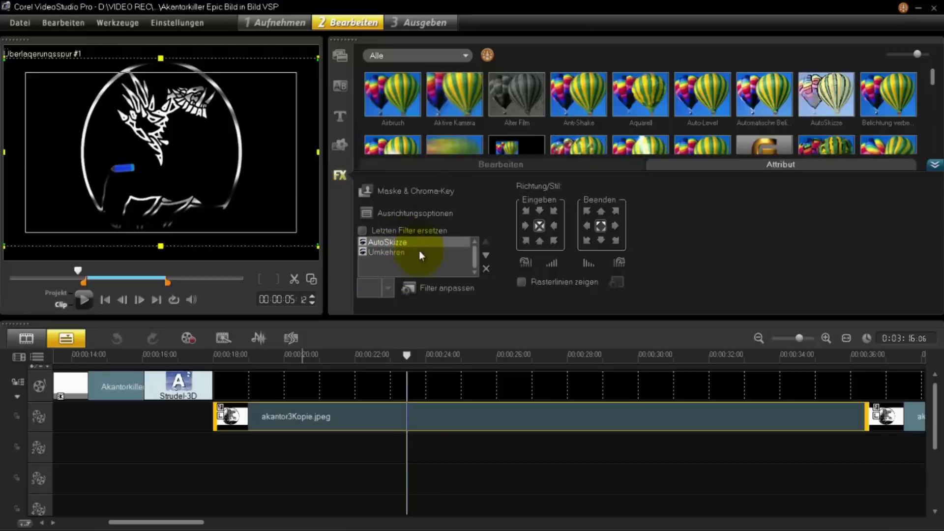
pyautogui.click(441, 294)
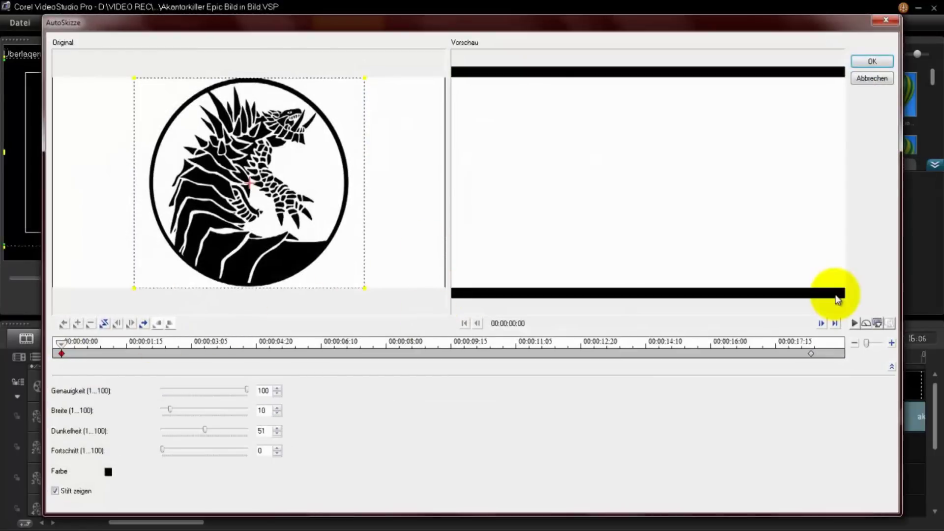
pyautogui.click(855, 323)
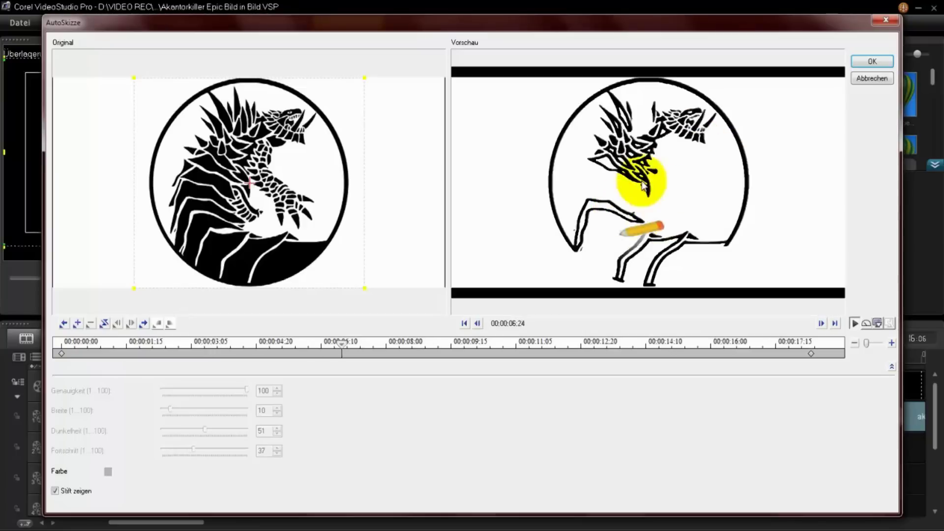
pyautogui.click(854, 324)
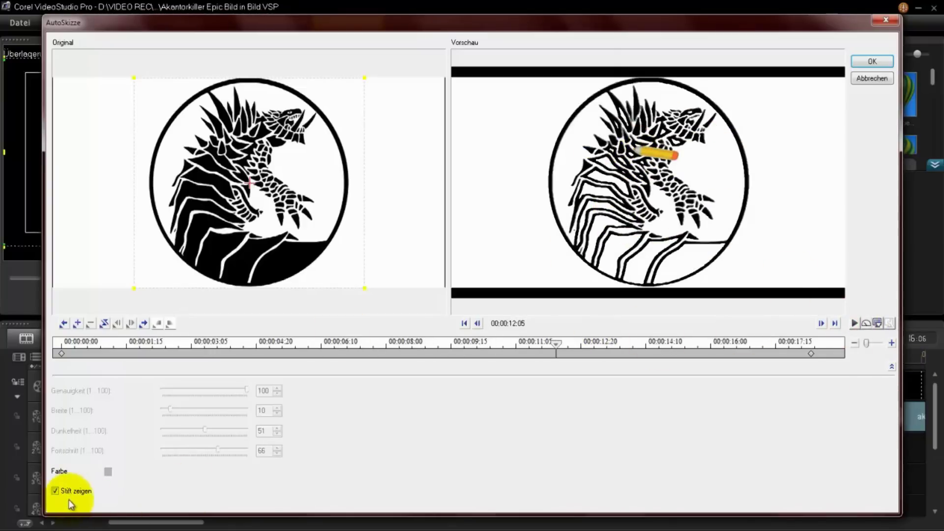
# Step: Preview the AutoSkizze animation with Stift zeigen turned off, and replay it with the pen shown again
pyautogui.click(53, 490)
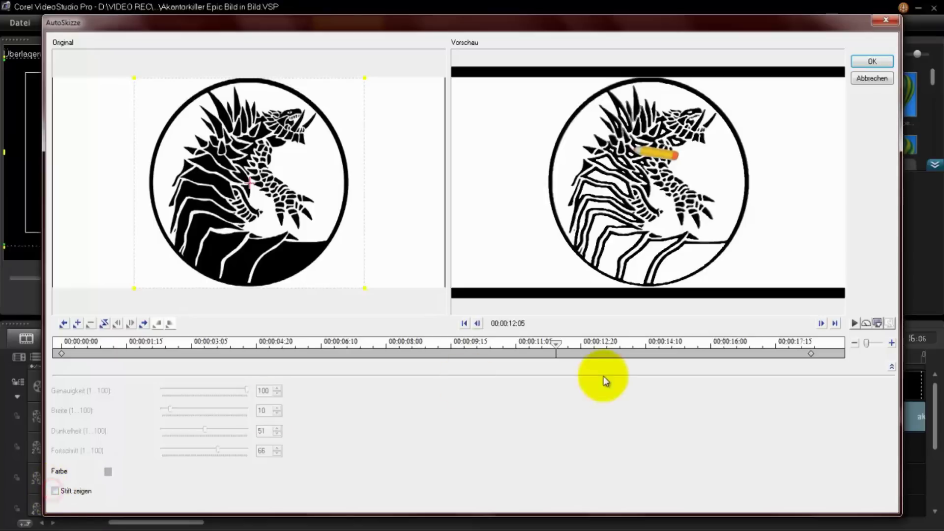
pyautogui.click(855, 324)
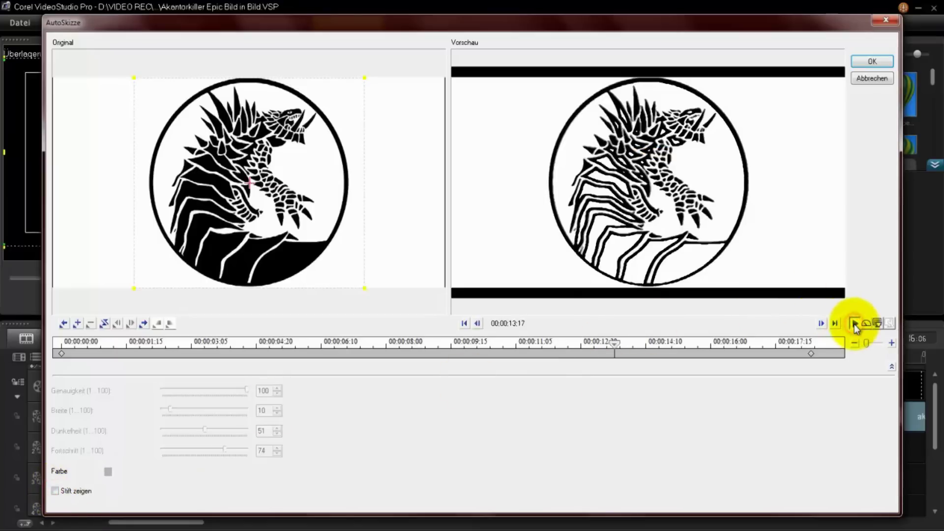
pyautogui.click(855, 325)
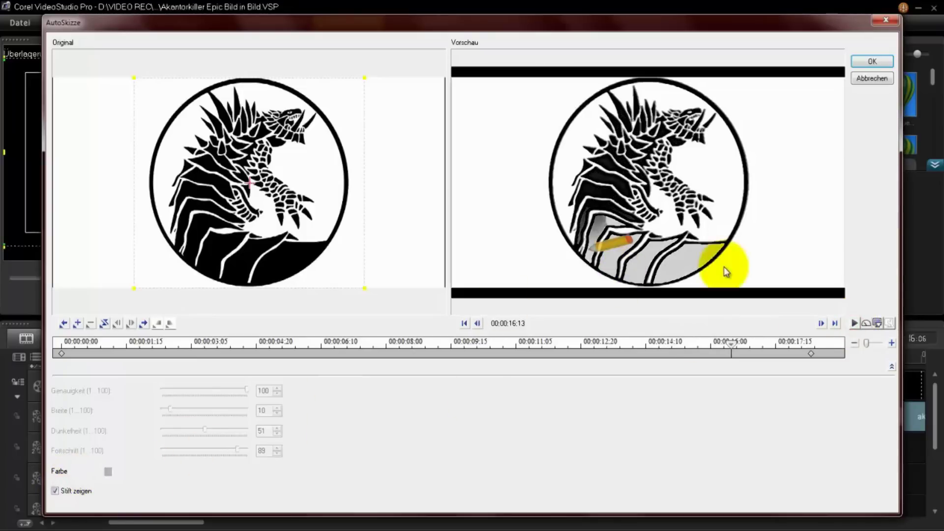
pyautogui.click(855, 323)
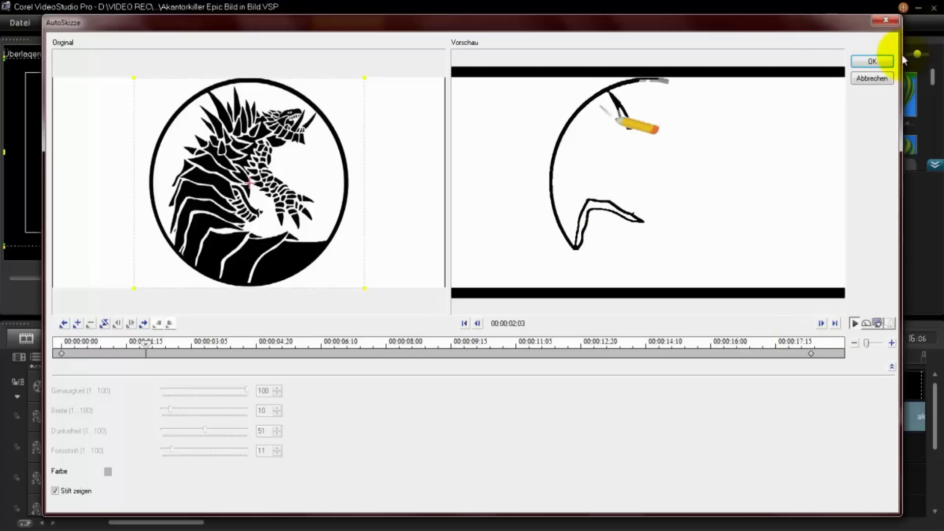
# Step: Accept the AutoSkizze filter settings and enlarge the timeline area so that all overlay tracks are in view
pyautogui.click(878, 61)
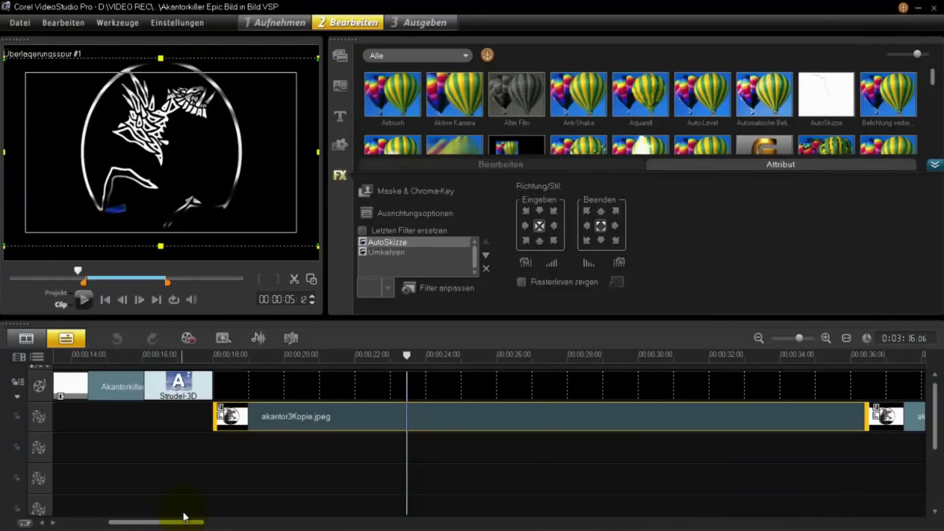
pyautogui.moveTo(187, 522); pyautogui.dragTo(201, 521)
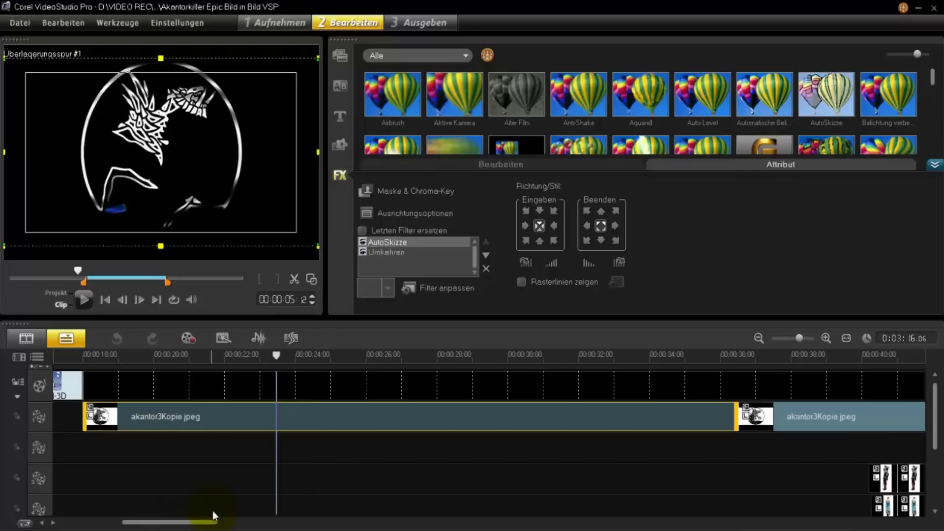
pyautogui.moveTo(204, 519); pyautogui.dragTo(259, 523)
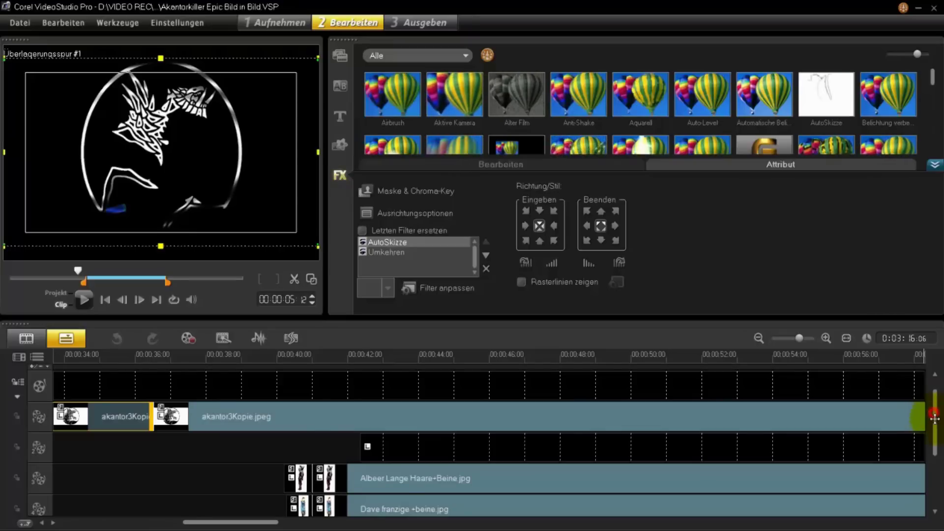
pyautogui.scroll(-1, 934, 413)
pyautogui.scroll(1, 935, 412)
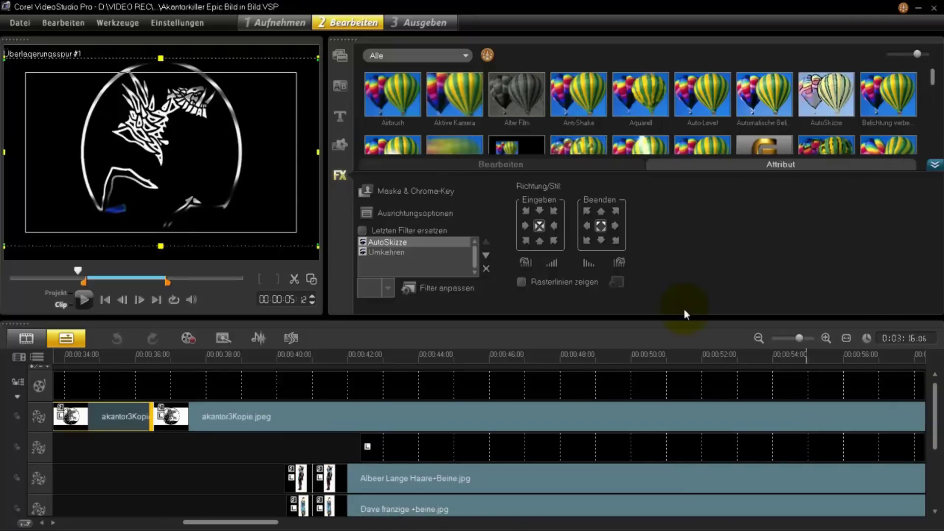
pyautogui.moveTo(636, 323); pyautogui.dragTo(645, 236)
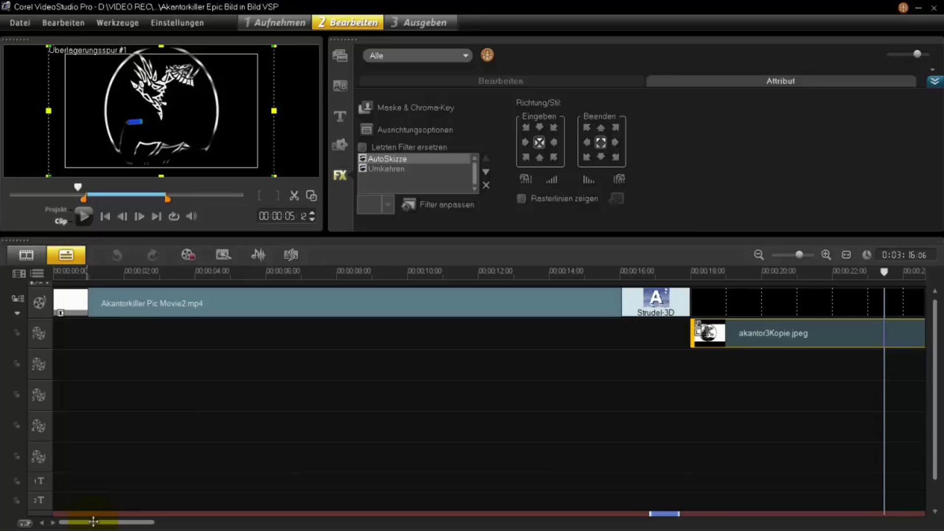
# Step: Inspect the short character image clips near 00:00:40:00 on overlay tracks 3, 4 and 5, selecting one after another
pyautogui.moveTo(95, 521); pyautogui.dragTo(215, 520)
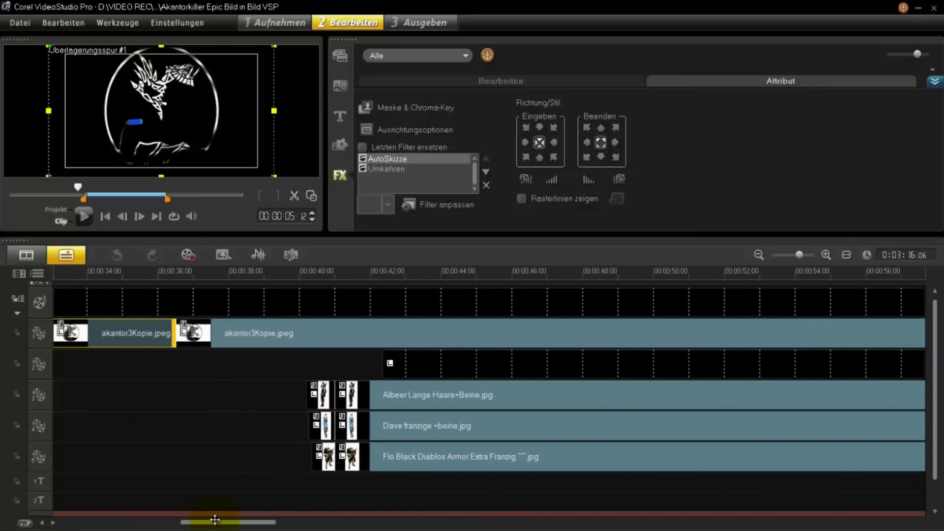
pyautogui.click(322, 404)
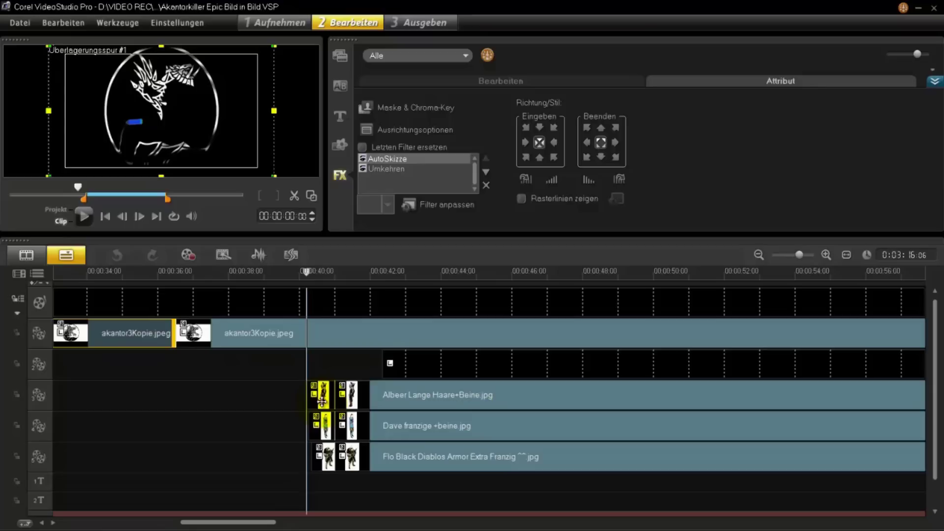
pyautogui.click(325, 452)
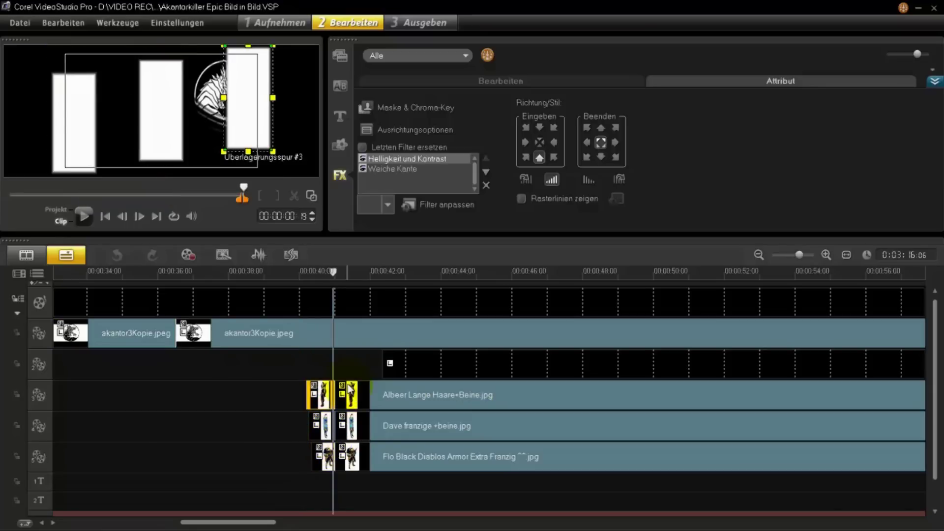
pyautogui.click(164, 128)
pyautogui.click(262, 112)
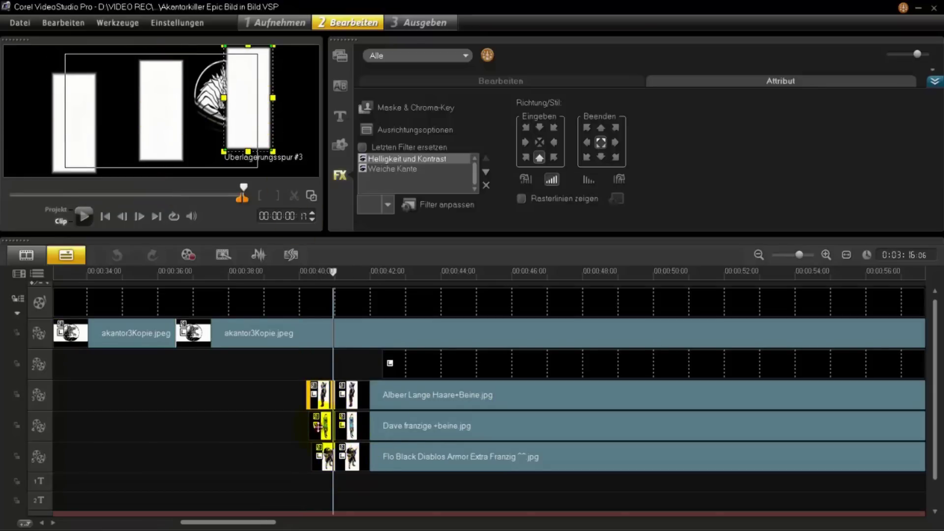
pyautogui.click(330, 442)
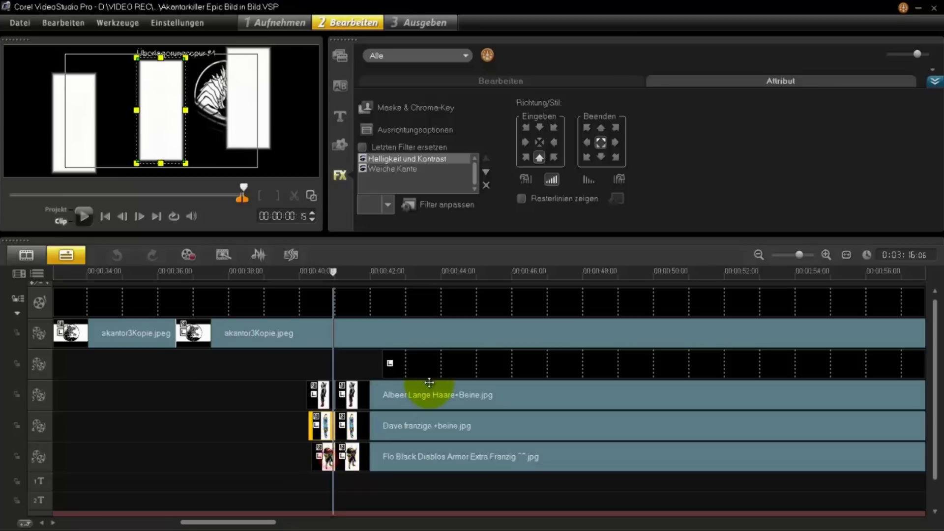
pyautogui.click(328, 458)
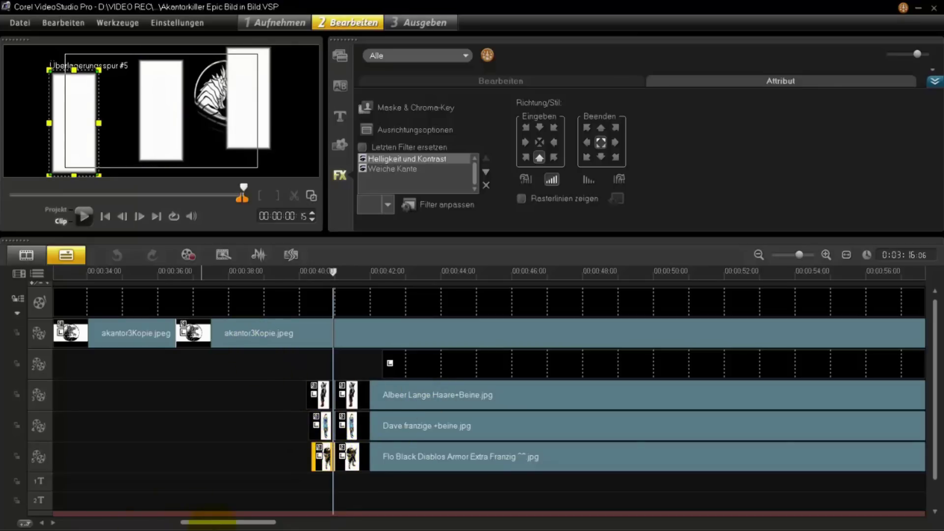
# Step: Select the second akantor3Kopie.jpeg overlay clip and open the customization settings of its Bild in Bild filter
pyautogui.moveTo(217, 522); pyautogui.dragTo(320, 522)
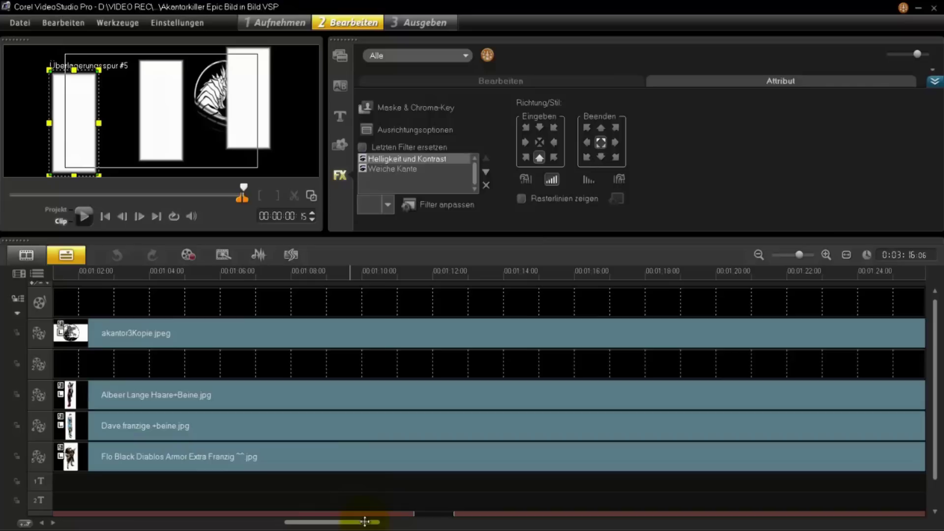
pyautogui.moveTo(370, 521); pyautogui.dragTo(492, 518)
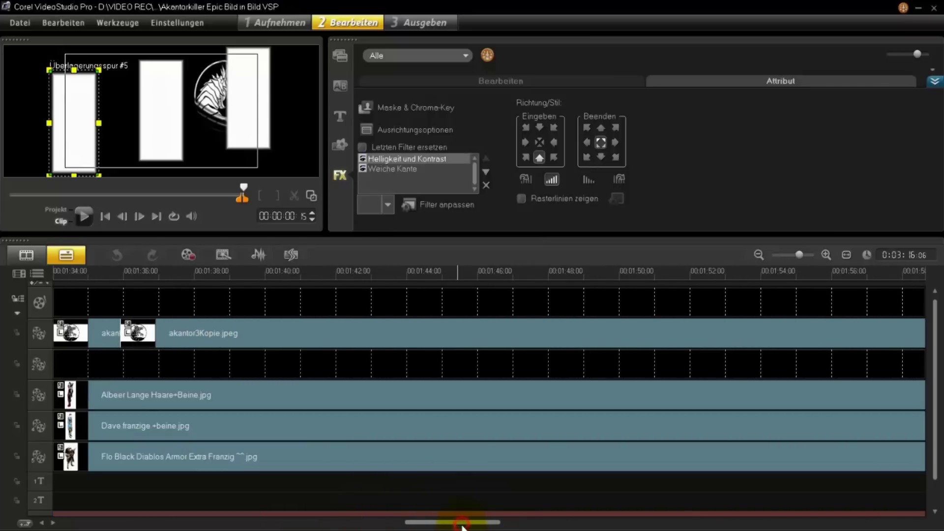
pyautogui.moveTo(458, 520); pyautogui.dragTo(233, 520)
pyautogui.click(294, 345)
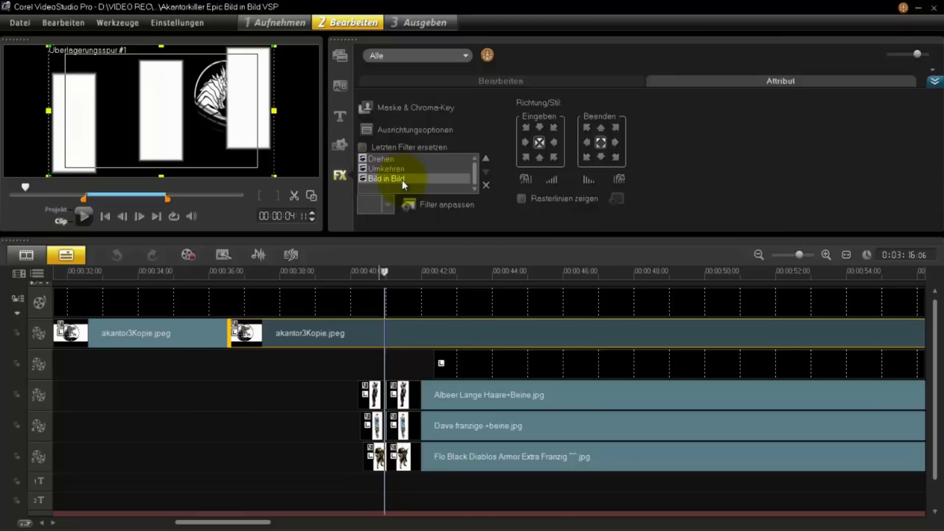
pyautogui.click(430, 204)
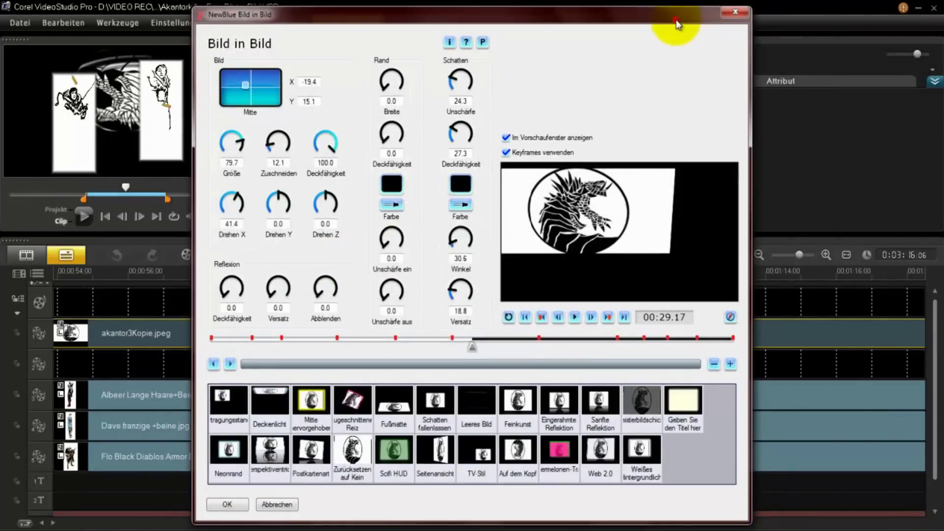
# Step: Move the Bild in Bild window clear of the preview and review the logo's keyframed motion from 00:27.10 to about 00:57.10
pyautogui.moveTo(676, 20); pyautogui.dragTo(813, 23)
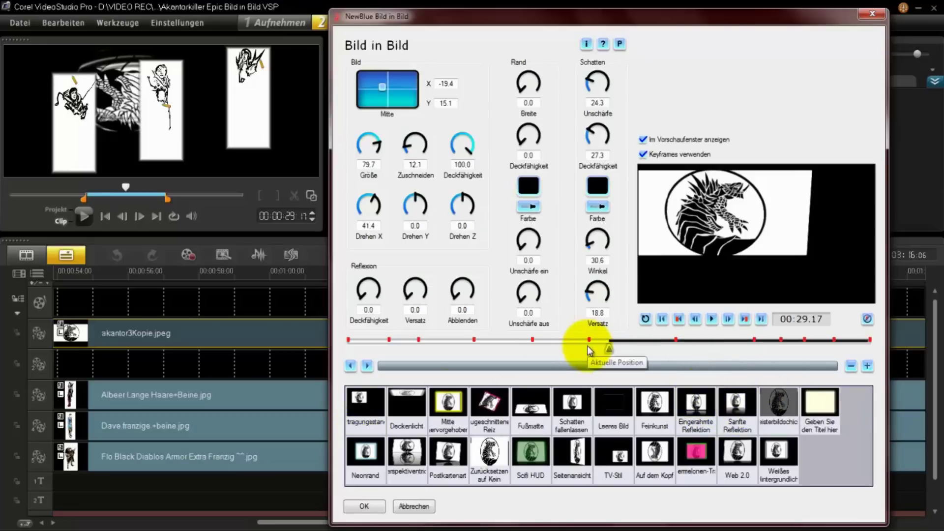
pyautogui.click(678, 319)
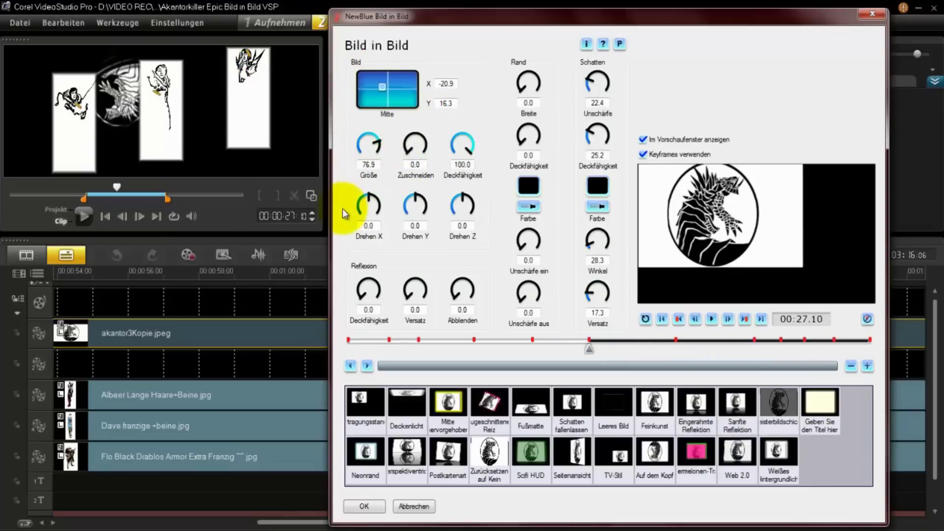
pyautogui.click(679, 320)
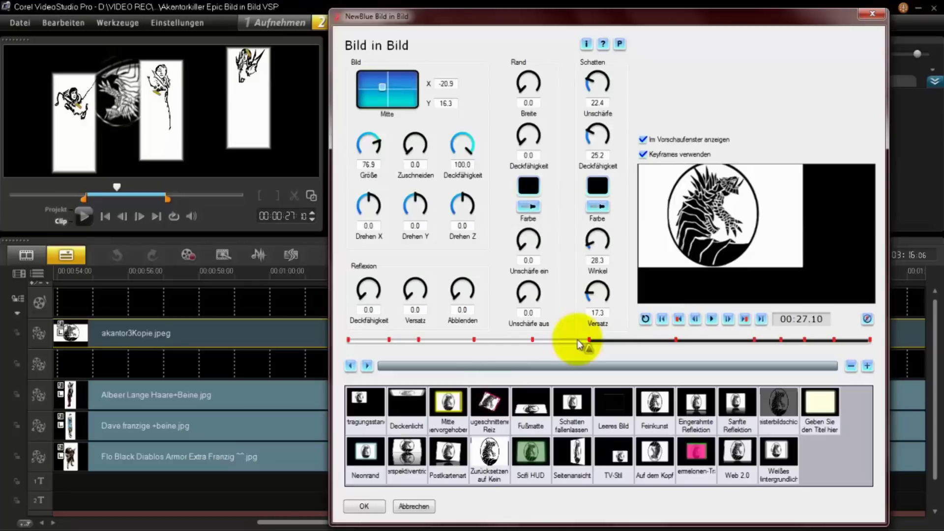
pyautogui.moveTo(589, 351); pyautogui.dragTo(852, 349)
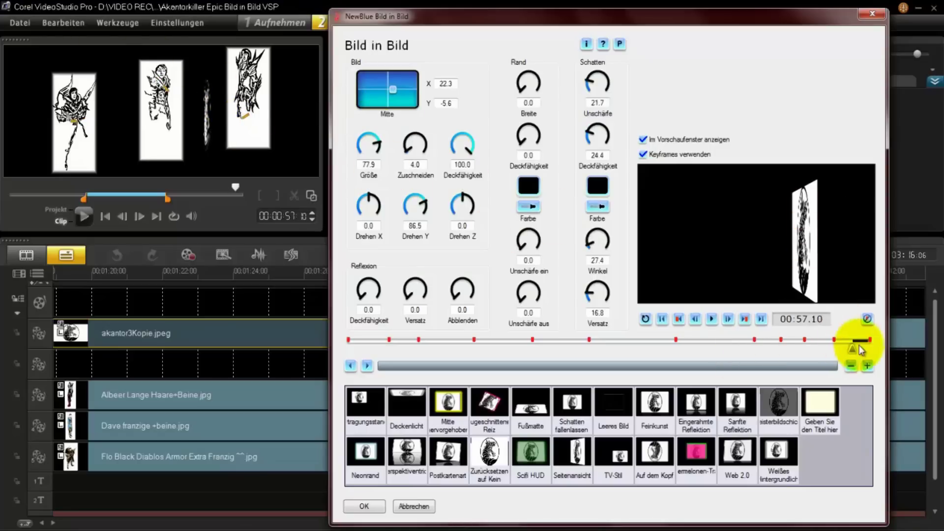
# Step: Scrub the Bild in Bild animation back to an earlier point and forward to 00:51.18, and accept the filter settings
pyautogui.moveTo(855, 349); pyautogui.dragTo(398, 374)
pyautogui.click(360, 397)
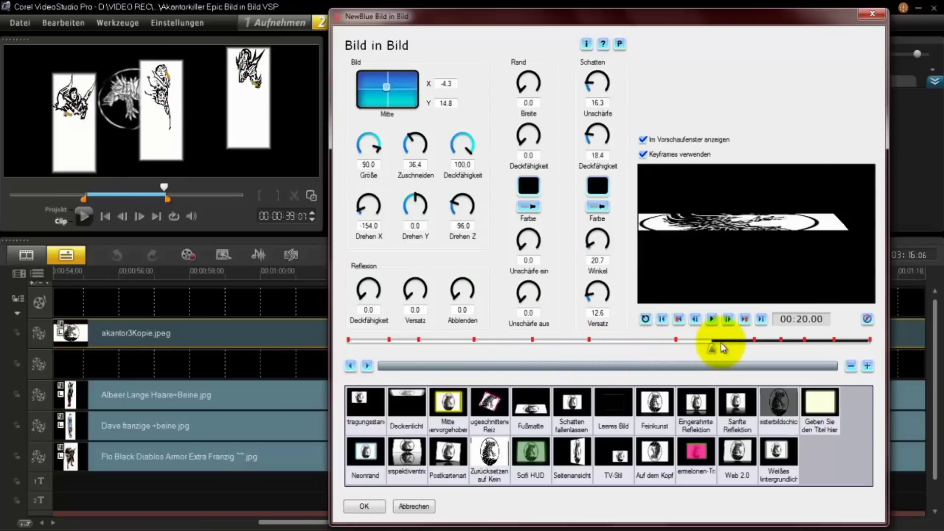
pyautogui.moveTo(722, 343); pyautogui.dragTo(803, 345)
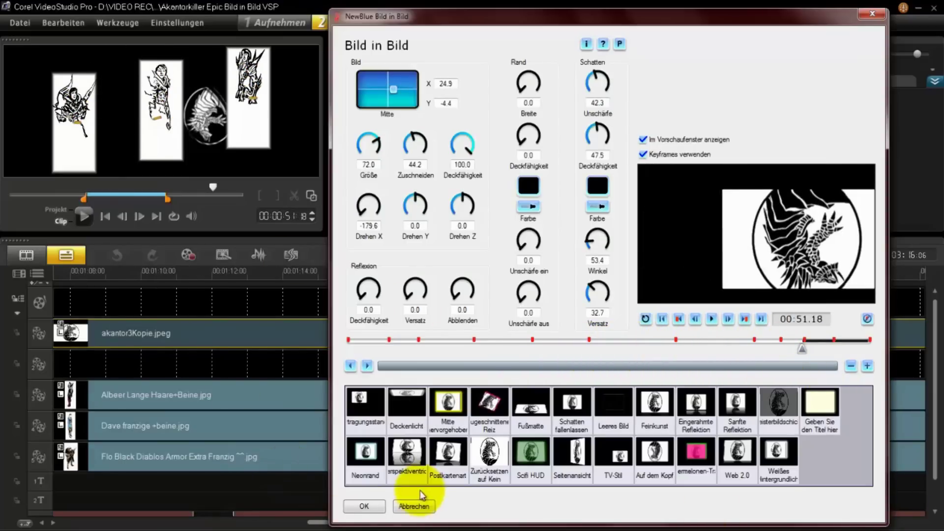
pyautogui.click(364, 506)
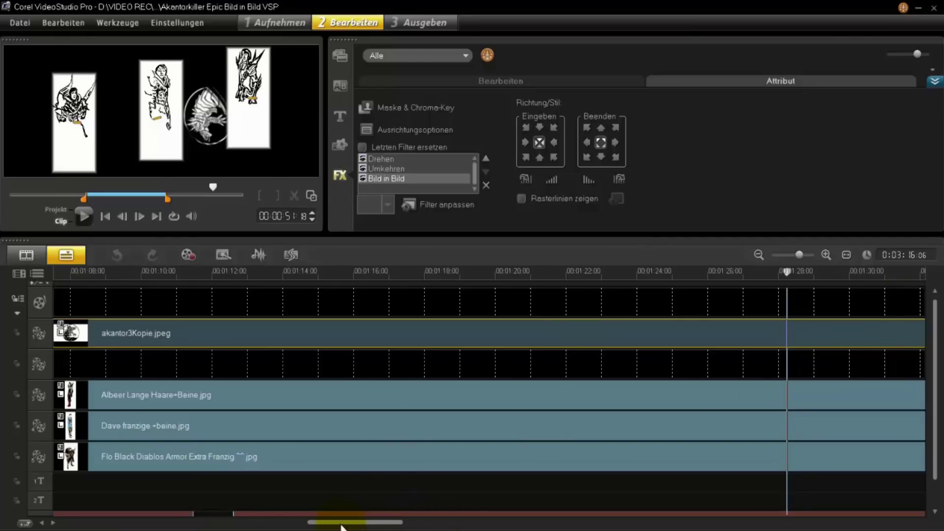
# Step: Select the Akantorkiller title clip on overlay track 3 and play it in the preview
pyautogui.moveTo(345, 522); pyautogui.dragTo(628, 518)
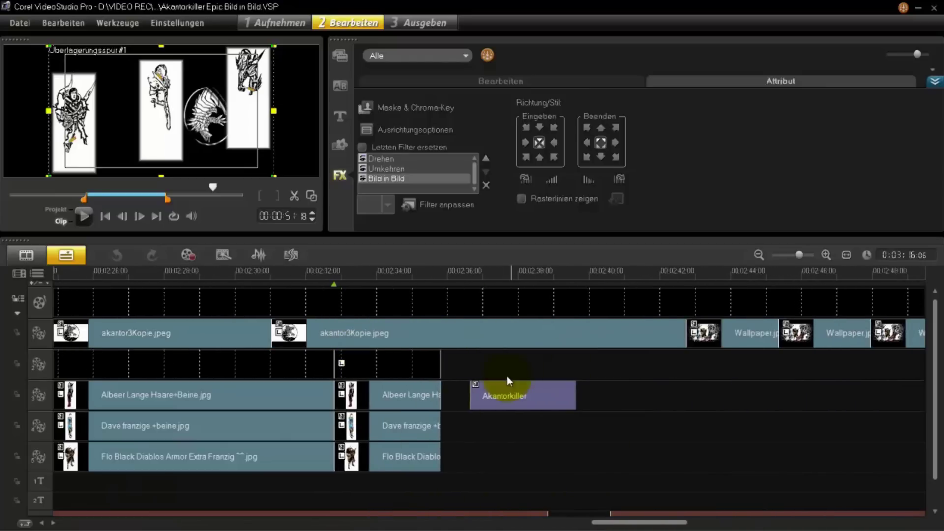
pyautogui.click(544, 405)
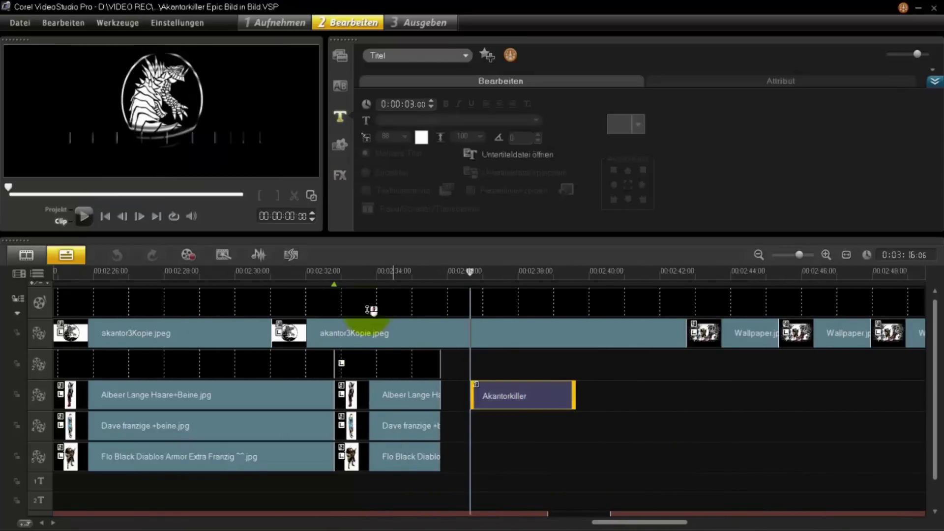
pyautogui.click(84, 216)
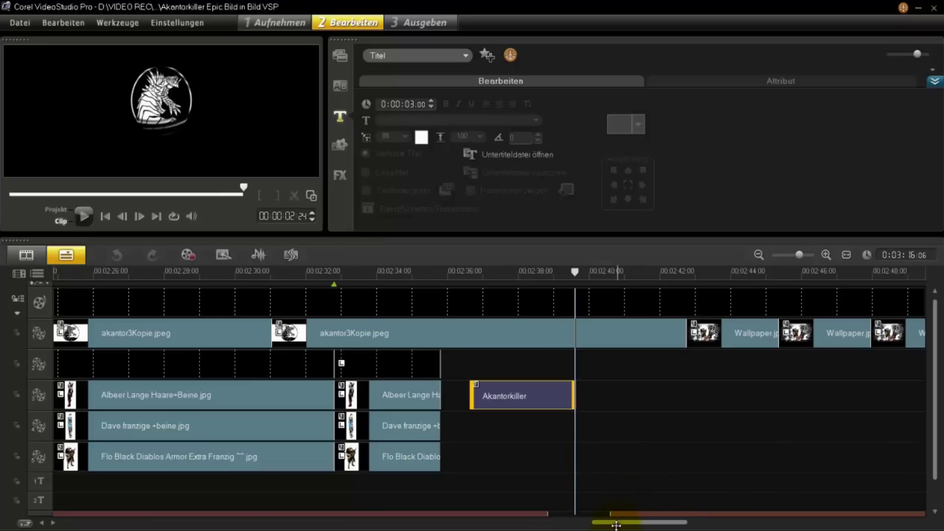
# Step: Examine the music clips on the audio tracks, from My Sad Soundtrack.mp3 through the Monster Hunter OST pieces to Arcadia.mp3
pyautogui.hscroll(2, 620, 520)
pyautogui.moveTo(936, 355); pyautogui.dragTo(934, 380)
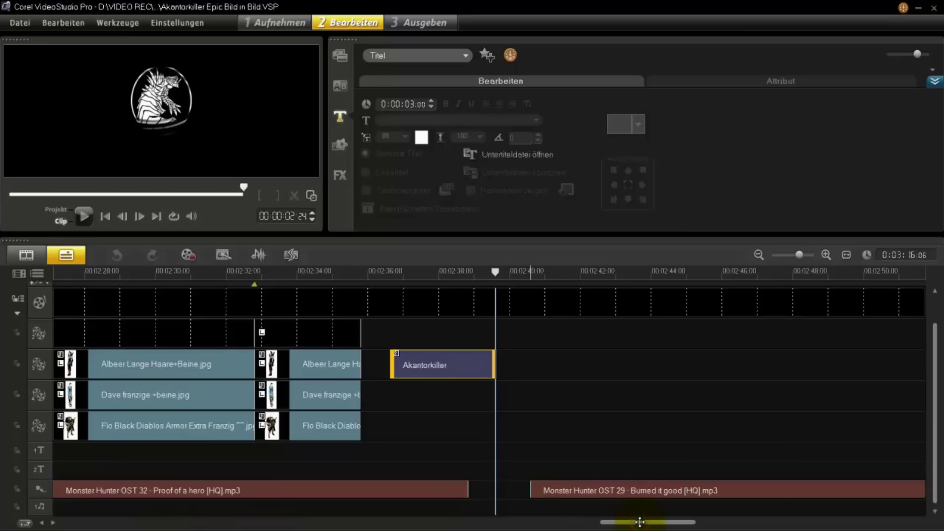
pyautogui.moveTo(640, 522); pyautogui.dragTo(173, 520)
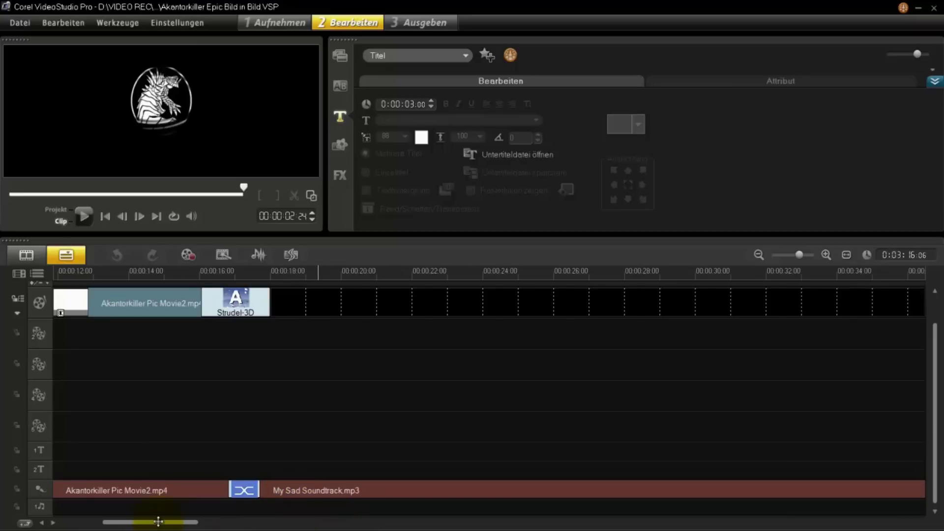
pyautogui.moveTo(159, 522); pyautogui.dragTo(657, 517)
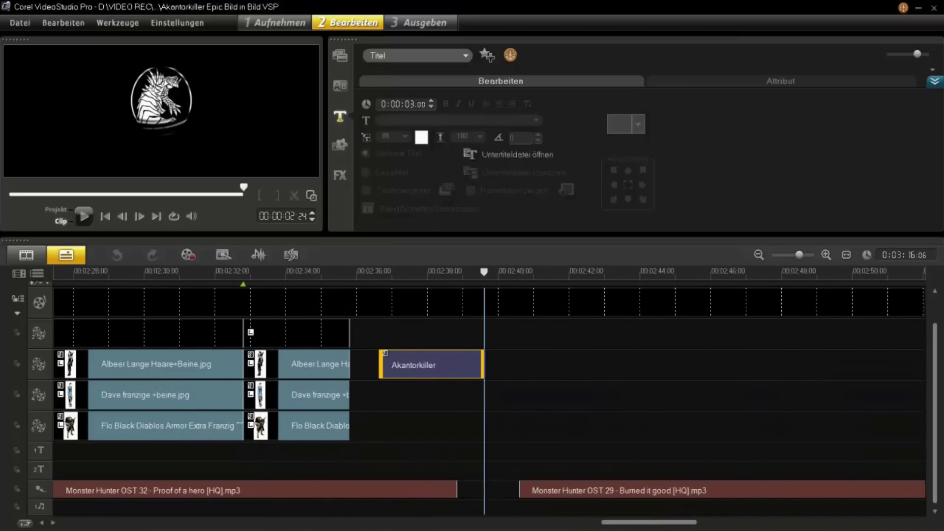
pyautogui.moveTo(645, 523); pyautogui.dragTo(660, 520)
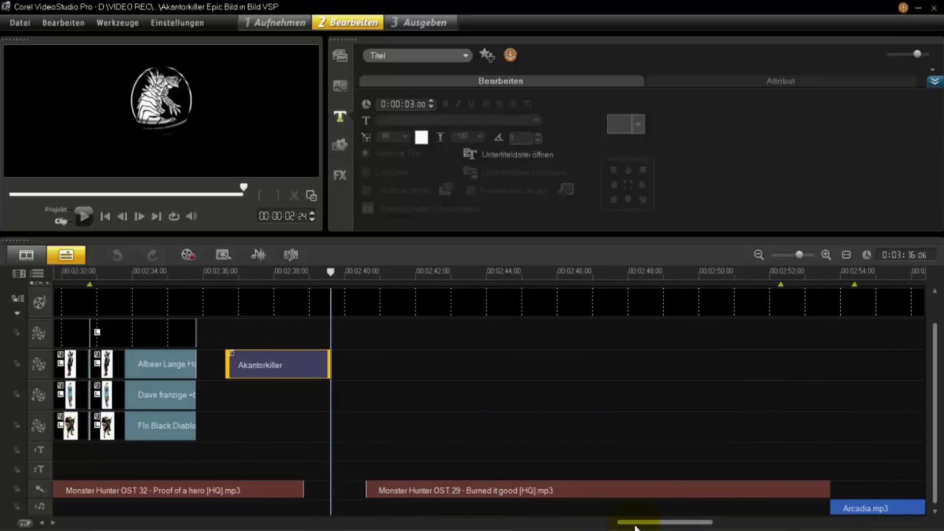
pyautogui.moveTo(645, 523); pyautogui.dragTo(658, 522)
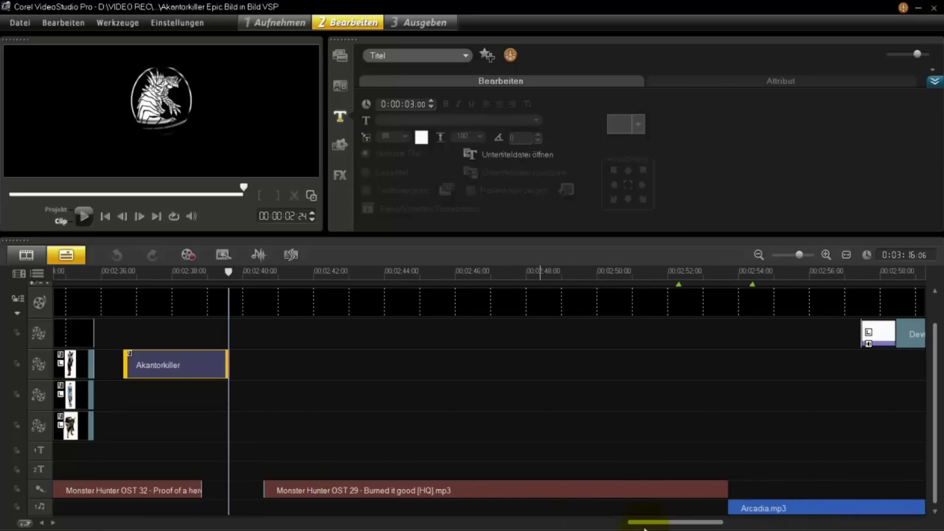
# Step: Select the first Wallpaper2.jpg clip on overlay track 1 and open the customization settings of its second Linsenreflektion filter
pyautogui.moveTo(939, 435); pyautogui.dragTo(935, 384)
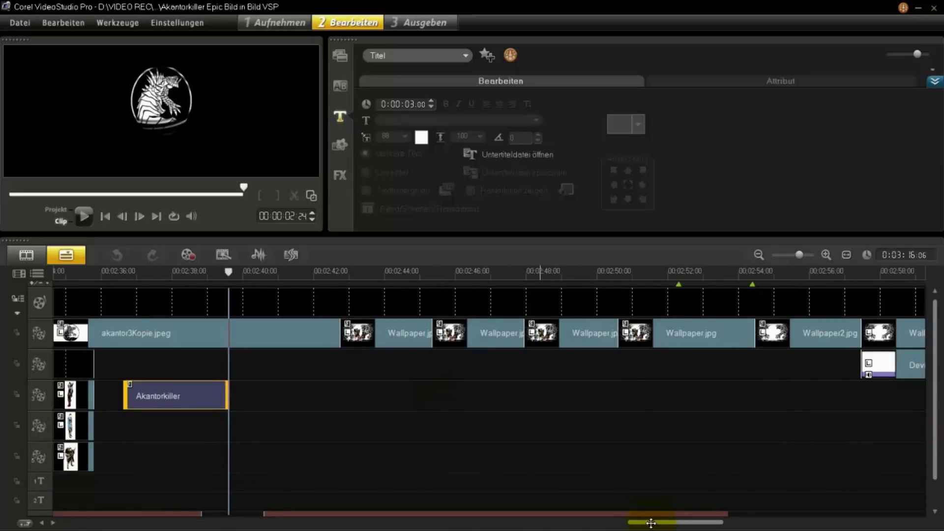
pyautogui.moveTo(651, 522); pyautogui.dragTo(658, 522)
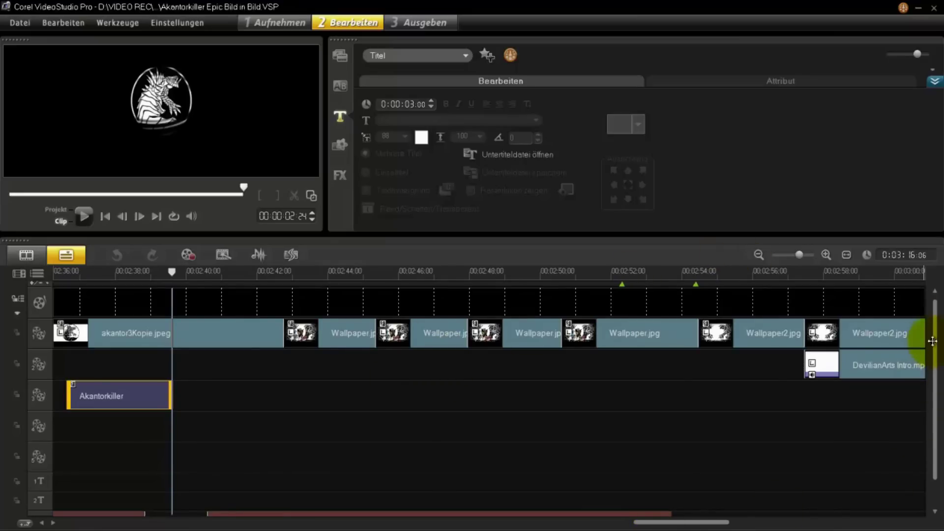
pyautogui.moveTo(936, 335)
pyautogui.mouseDown()
pyautogui.moveTo(936, 376)
pyautogui.moveTo(937, 344)
pyautogui.mouseUp()
pyautogui.click(744, 334)
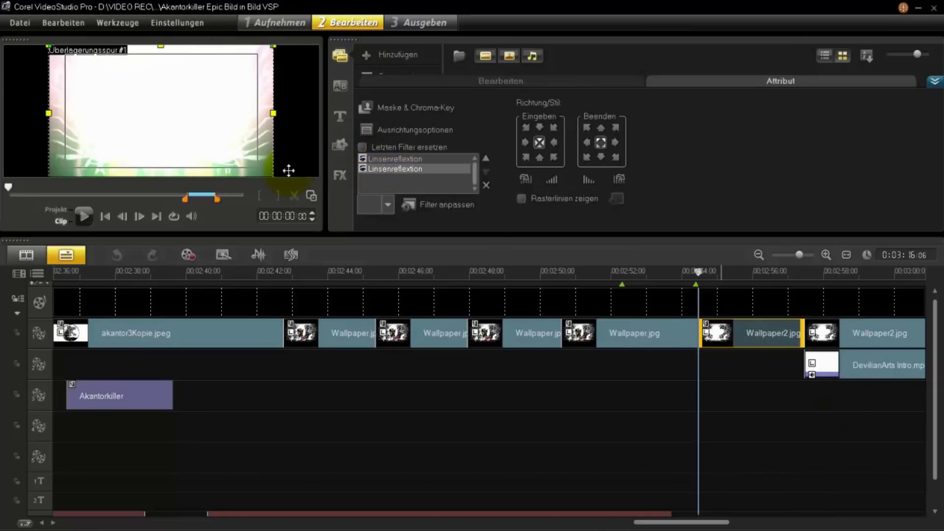
pyautogui.click(149, 122)
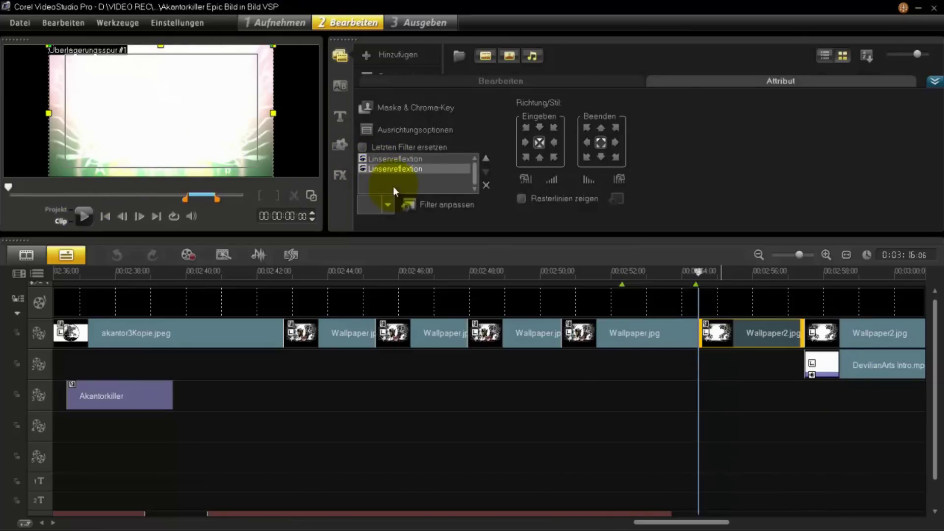
pyautogui.click(436, 199)
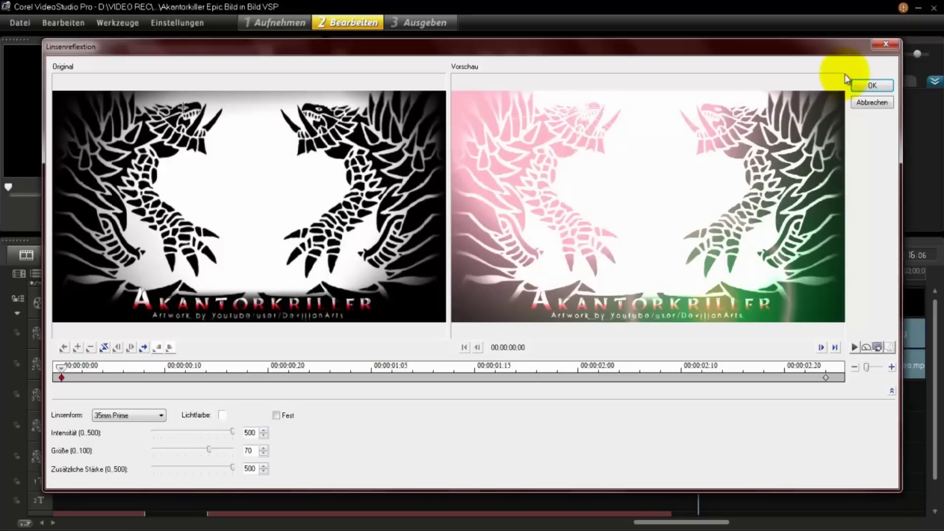
# Step: Close the Linsenreflektion settings, select the DevilianArts Intro.mp4 clip on overlay track 2 and scrub its preview to the end
pyautogui.click(889, 46)
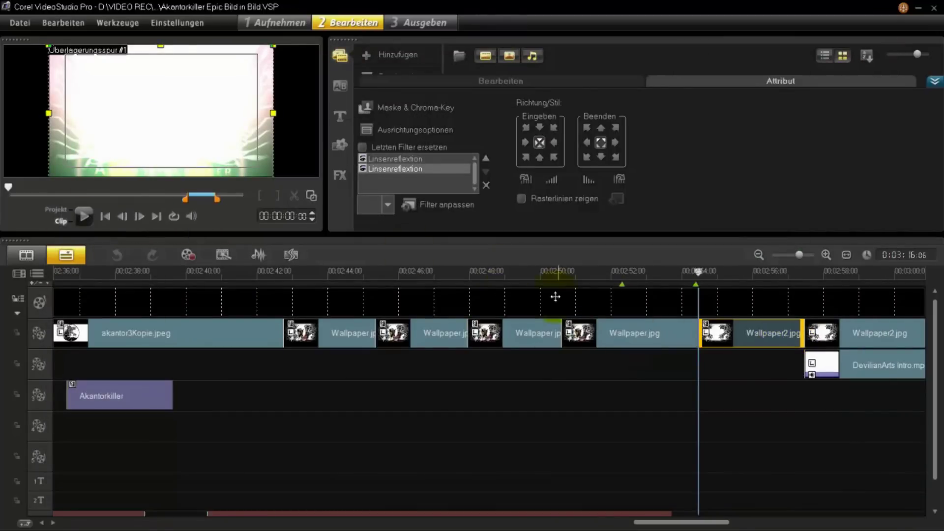
pyautogui.click(857, 337)
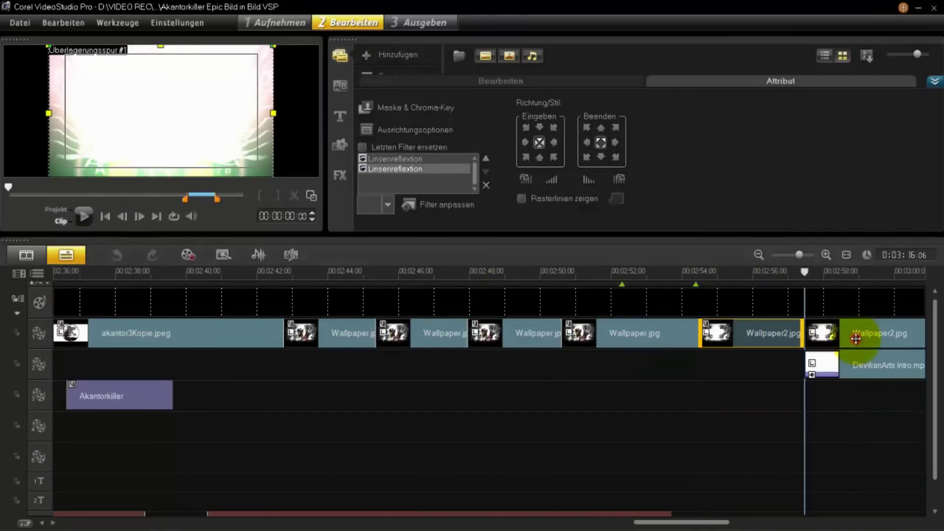
pyautogui.click(850, 369)
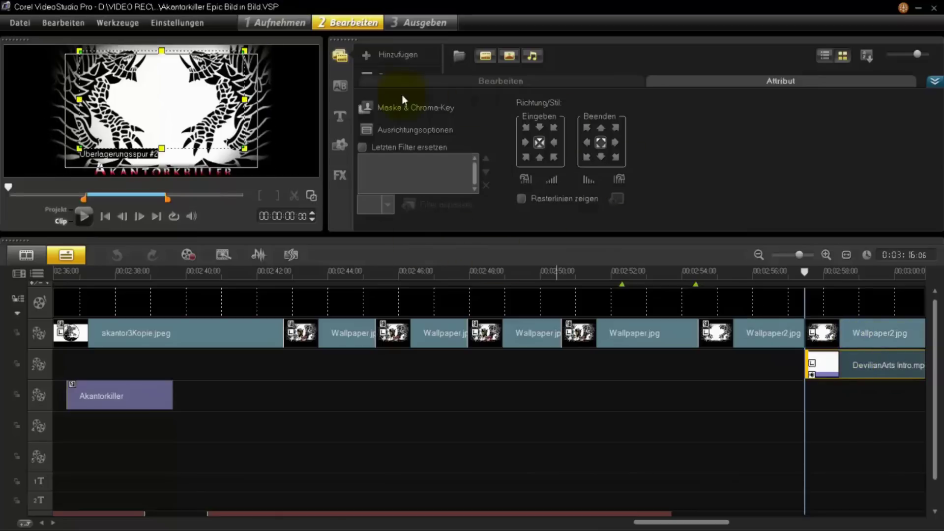
pyautogui.moveTo(9, 188); pyautogui.dragTo(416, 235)
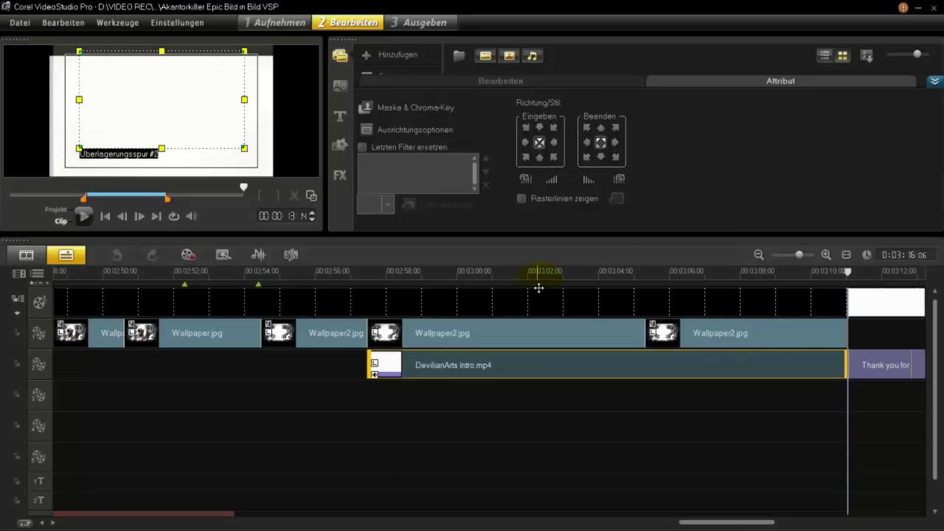
pyautogui.click(545, 144)
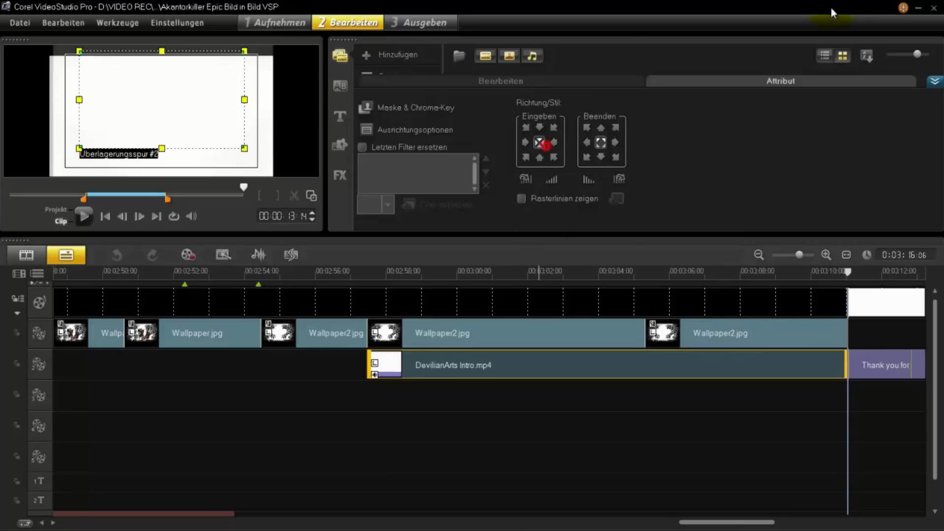
# Step: Minimize the video editor and open the Akantorkiller Projeckt folder inside VIDEO REC on drive D: in Windows Explorer
pyautogui.click(919, 9)
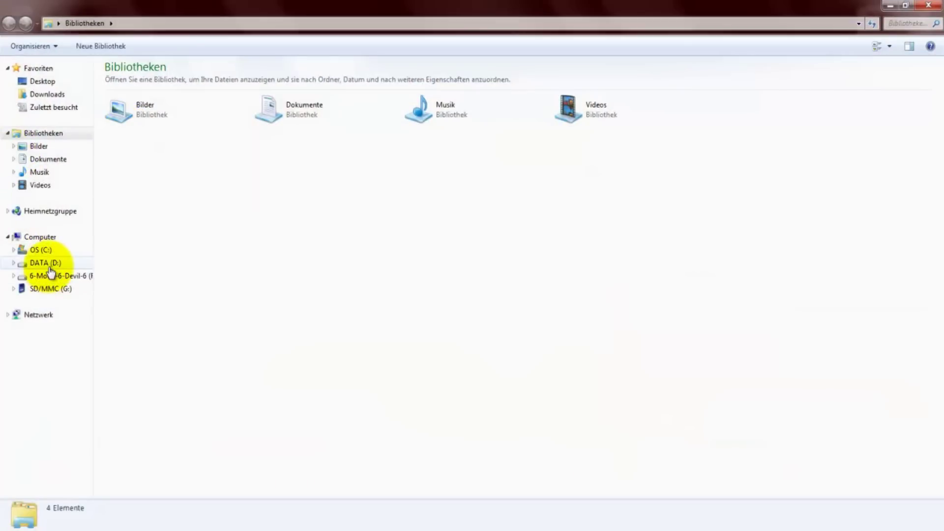
pyautogui.click(46, 263)
pyautogui.doubleClick(124, 135)
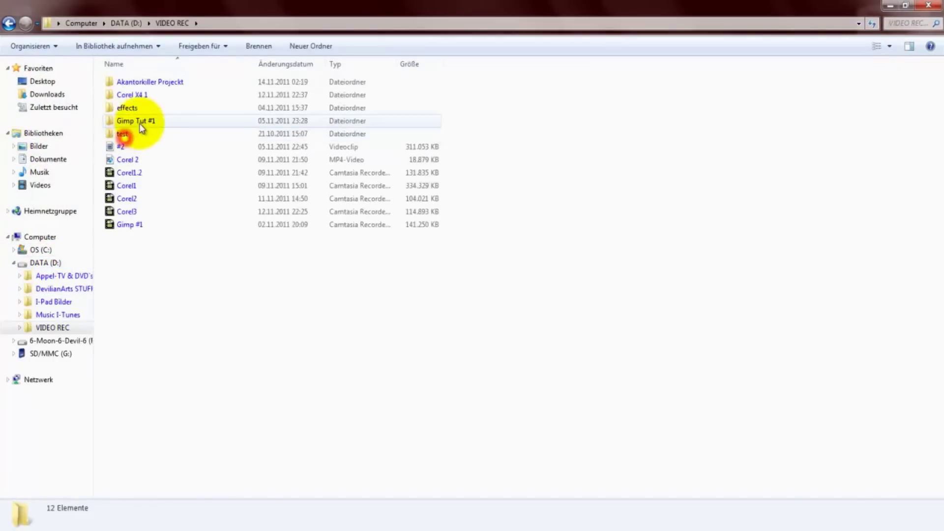
pyautogui.doubleClick(143, 82)
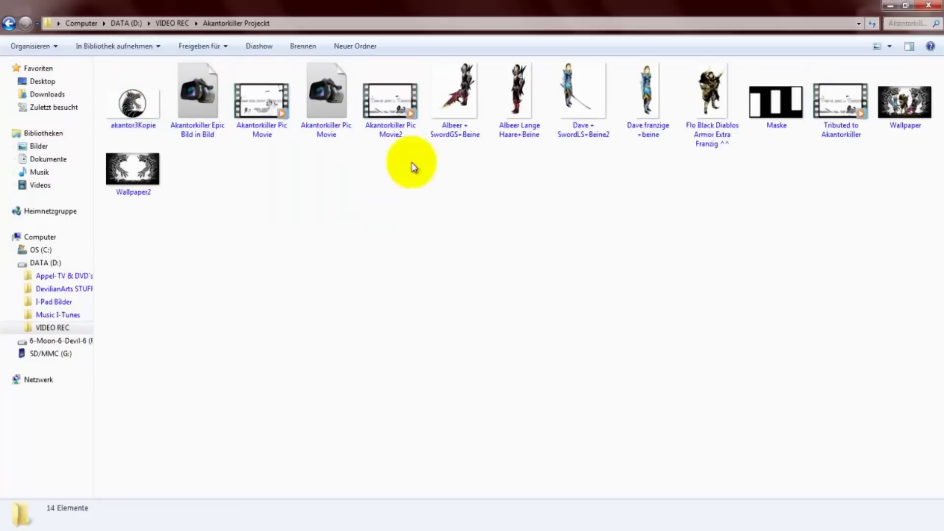
# Step: Set the Wallpaper image from the project folder as the desktop background and minimize the folder window
pyautogui.rightClick(910, 95)
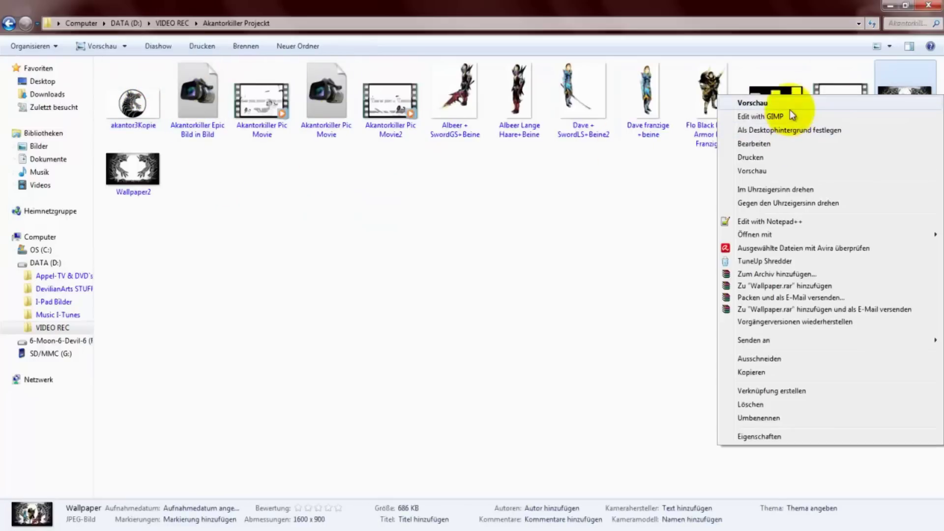
pyautogui.click(764, 132)
pyautogui.click(892, 6)
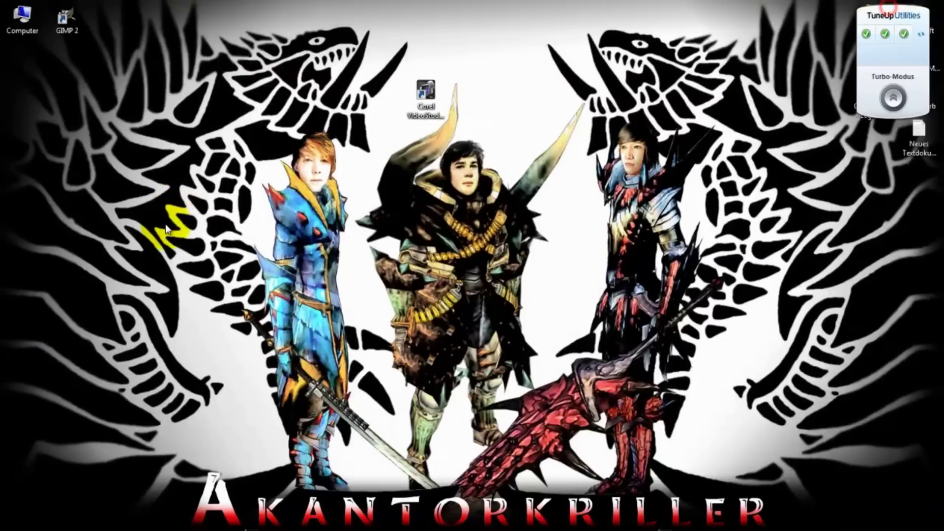